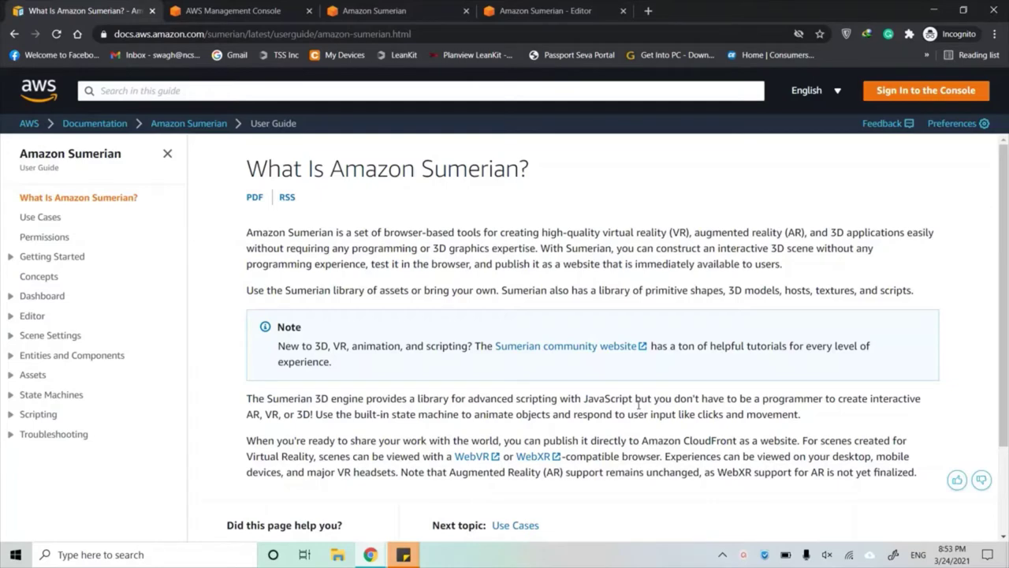
Step: Look through the Amazon Sumerian user guide, the AWS console and the Sumerian home page, and switch to the Feature_Environment scene
scroll(639, 404, "down", 3)
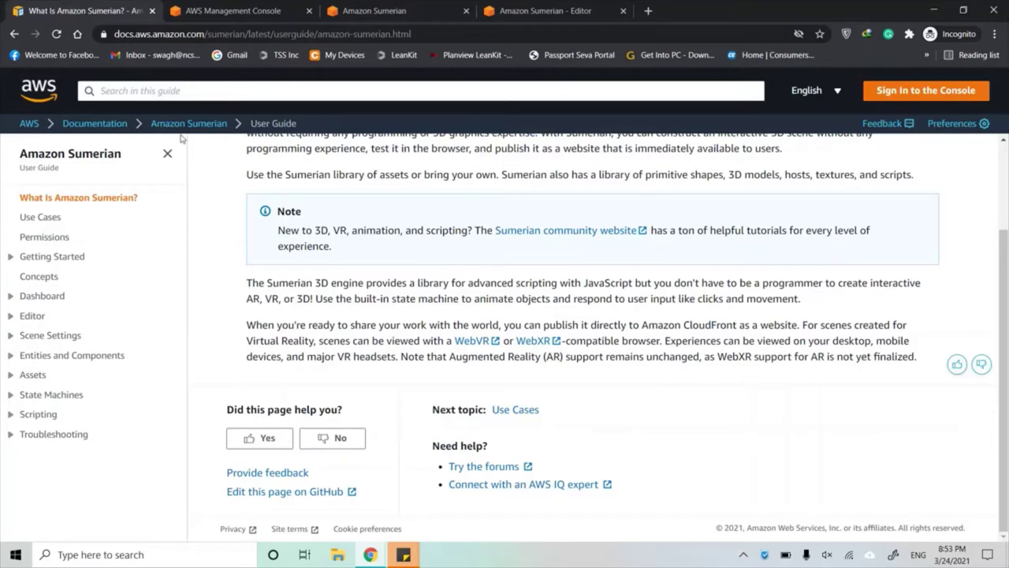
left_click(200, 7)
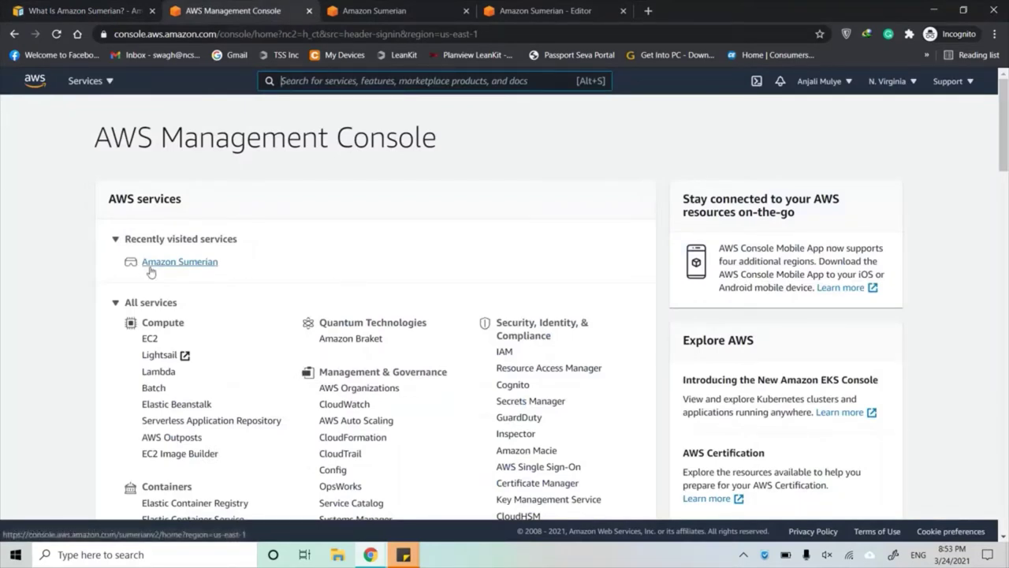
left_click(374, 11)
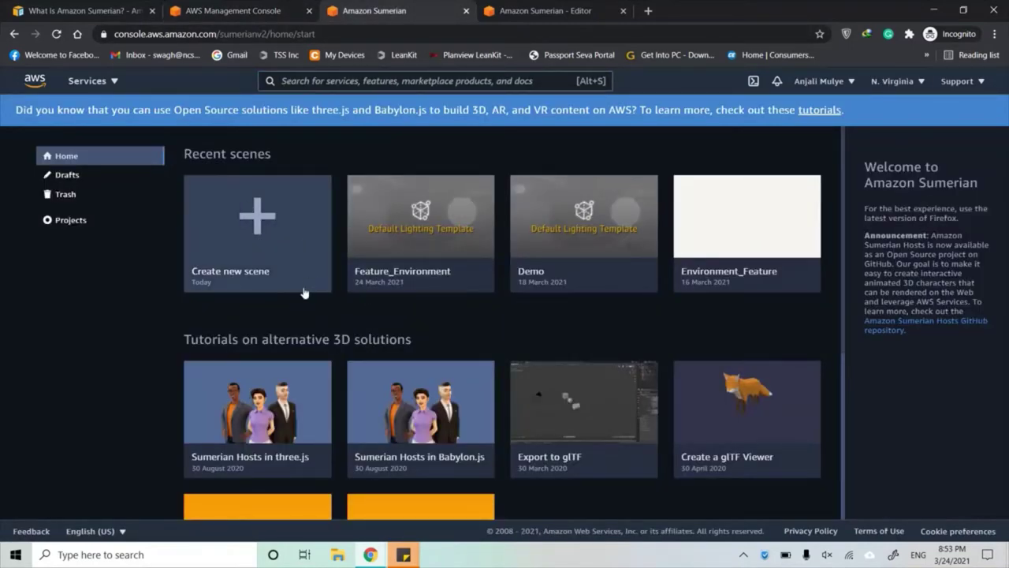
scroll(307, 294, "down", 2)
scroll(314, 293, "down", 3)
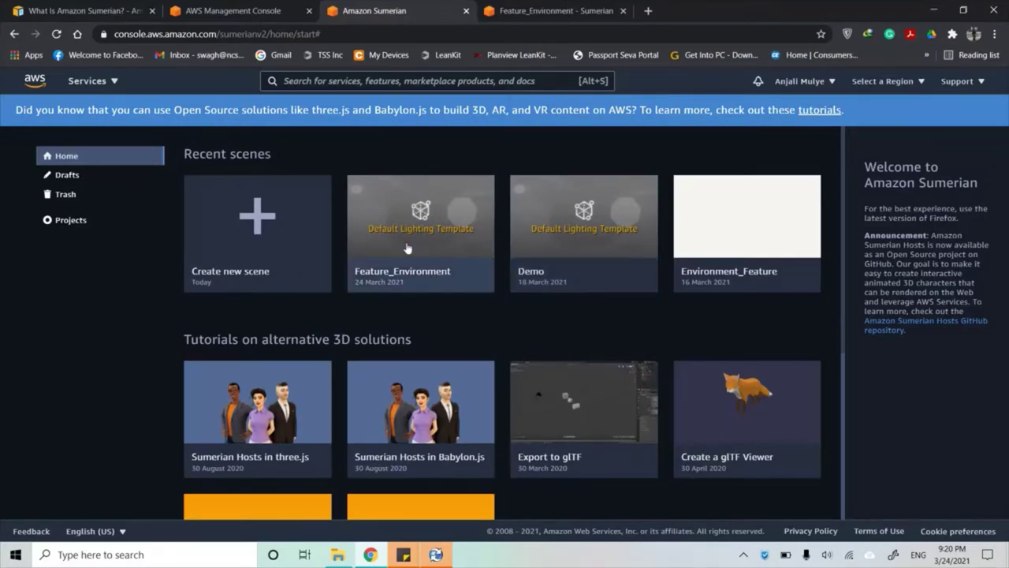
left_click(533, 8)
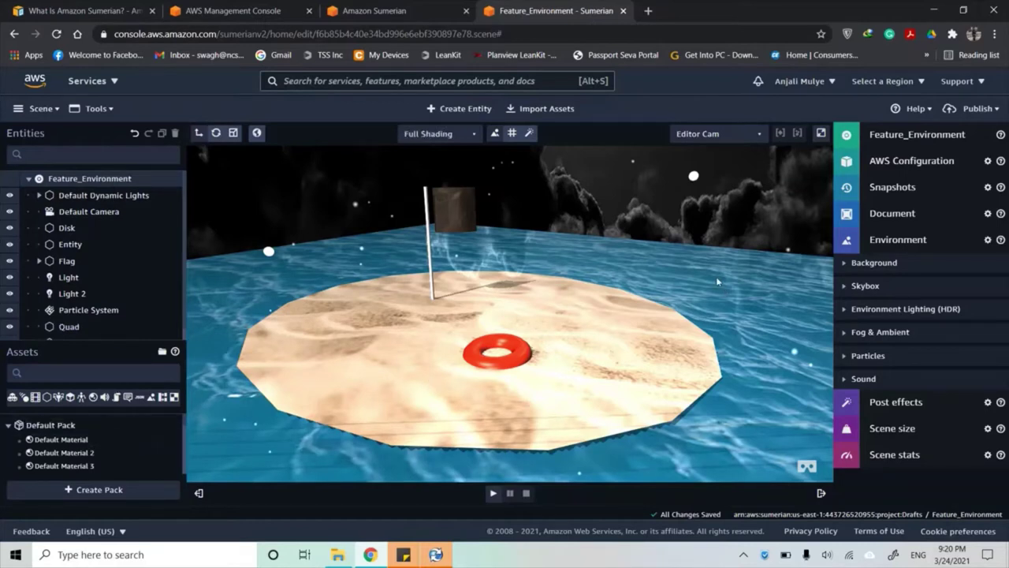
Step: View the entity types that can be created, and show and hide the viewport grid
left_click(460, 110)
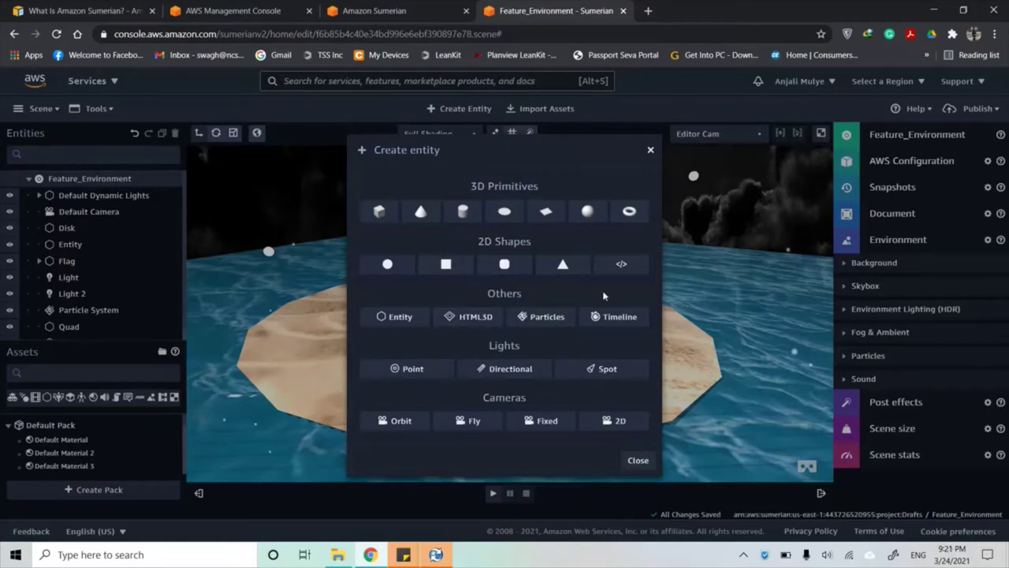
left_click(638, 460)
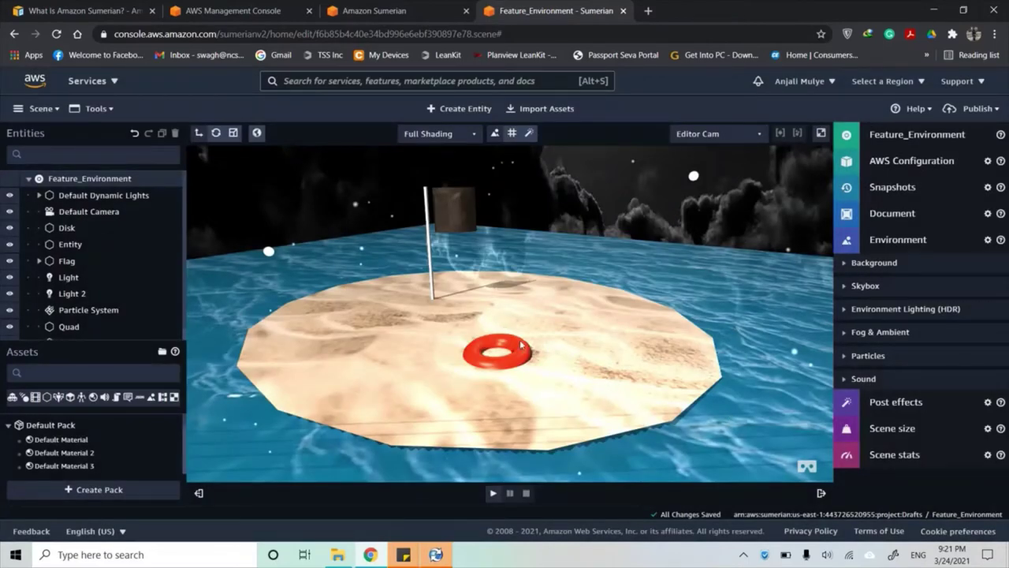
left_click(512, 134)
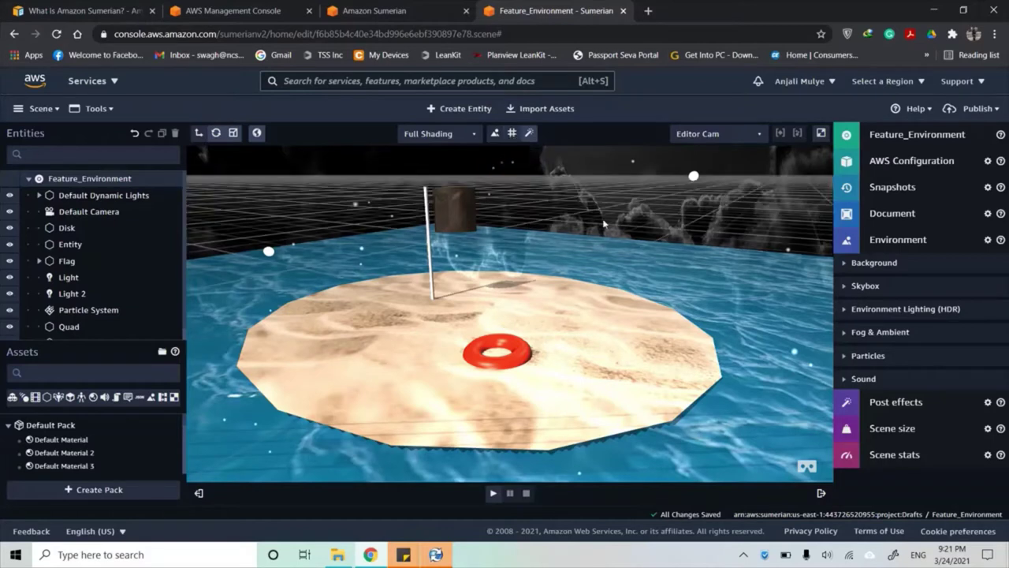
left_click(513, 136)
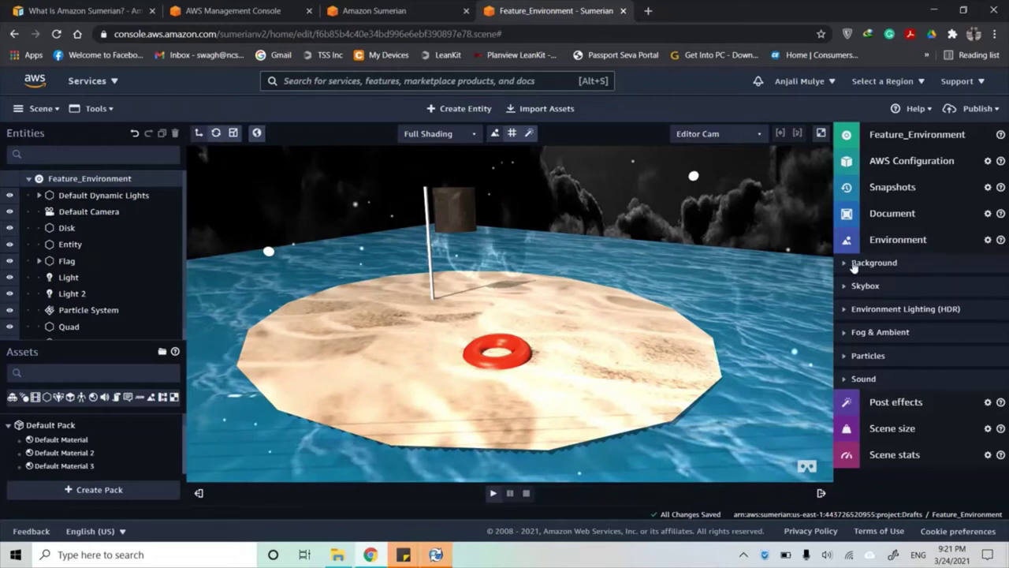
Step: Examine the environment's background color picker and the HDR environment lighting options
left_click(858, 264)
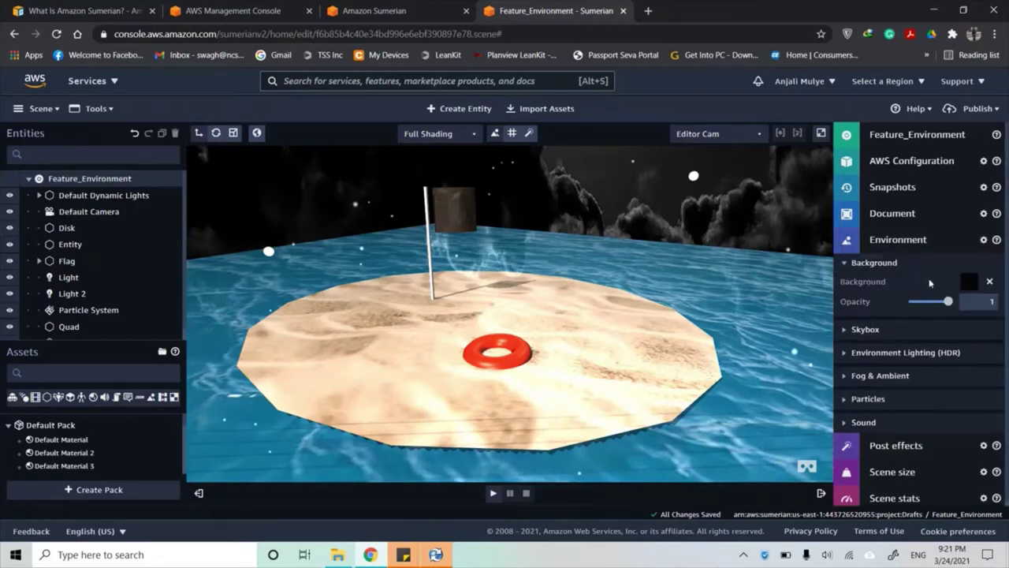
left_click(971, 281)
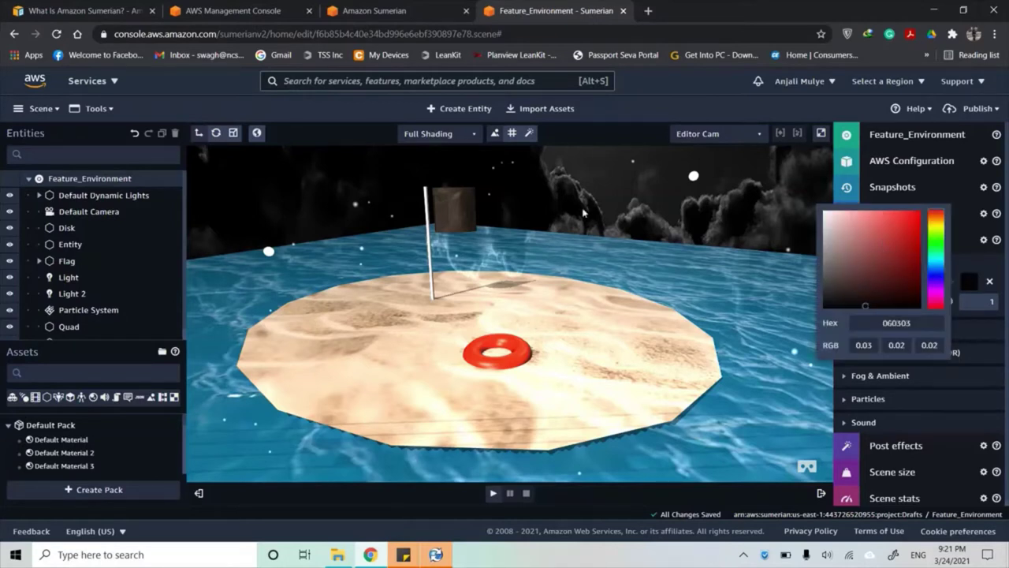
left_click(734, 332)
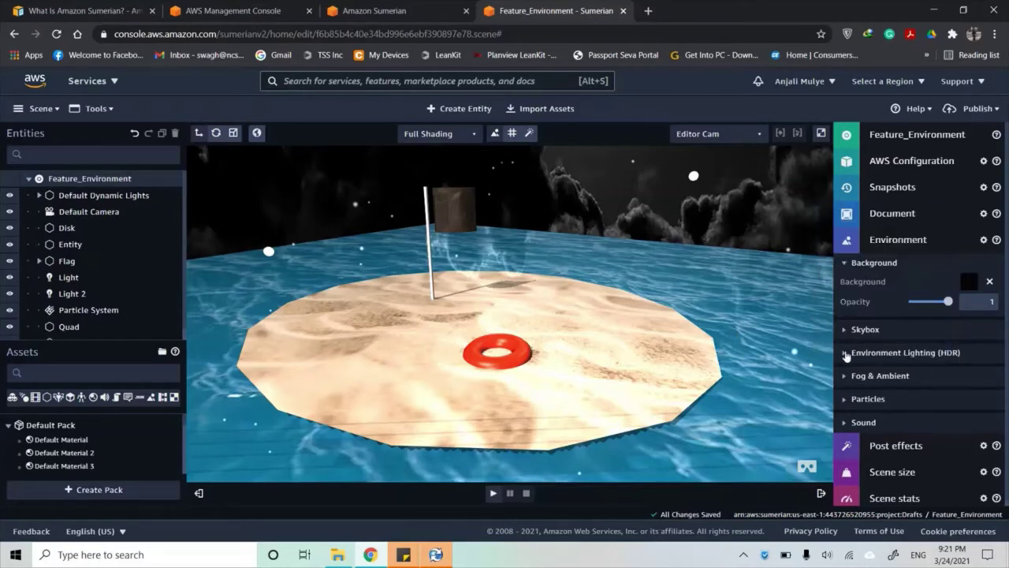
left_click(844, 354)
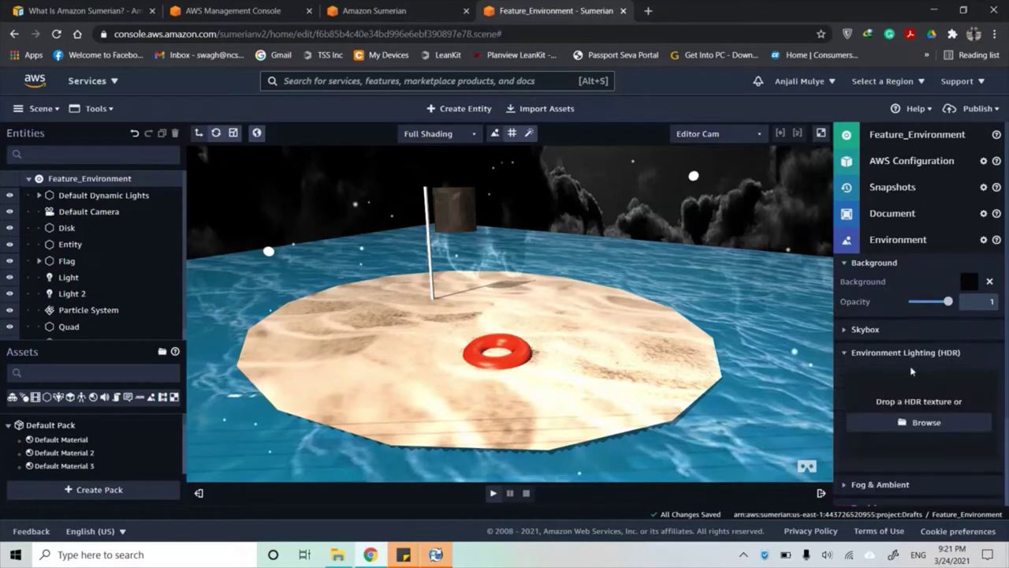
scroll(967, 314, "down", 2)
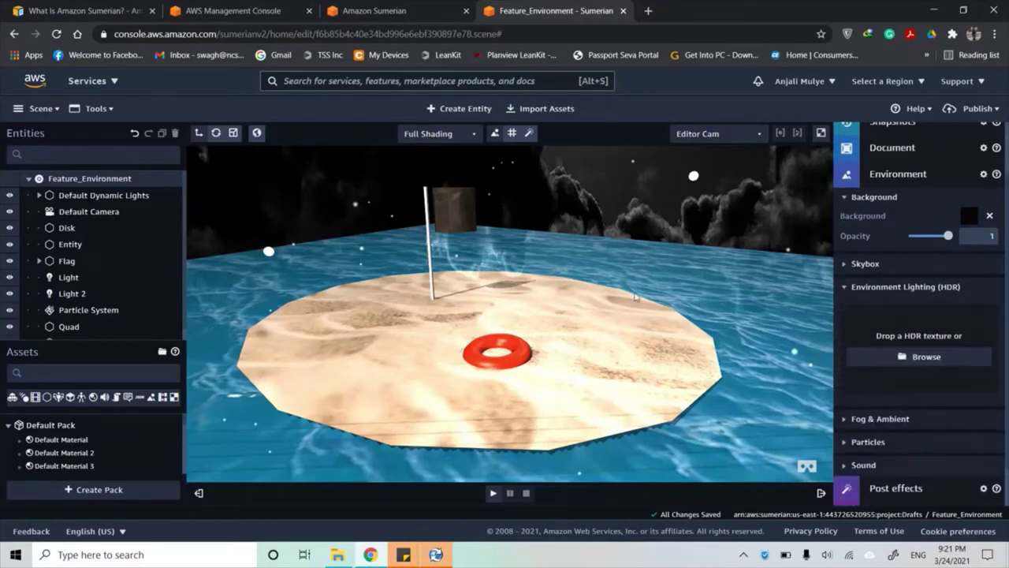
Step: Inspect the settings of Light 2 and Light, and return to the Feature_Environment scene settings
left_click(74, 295)
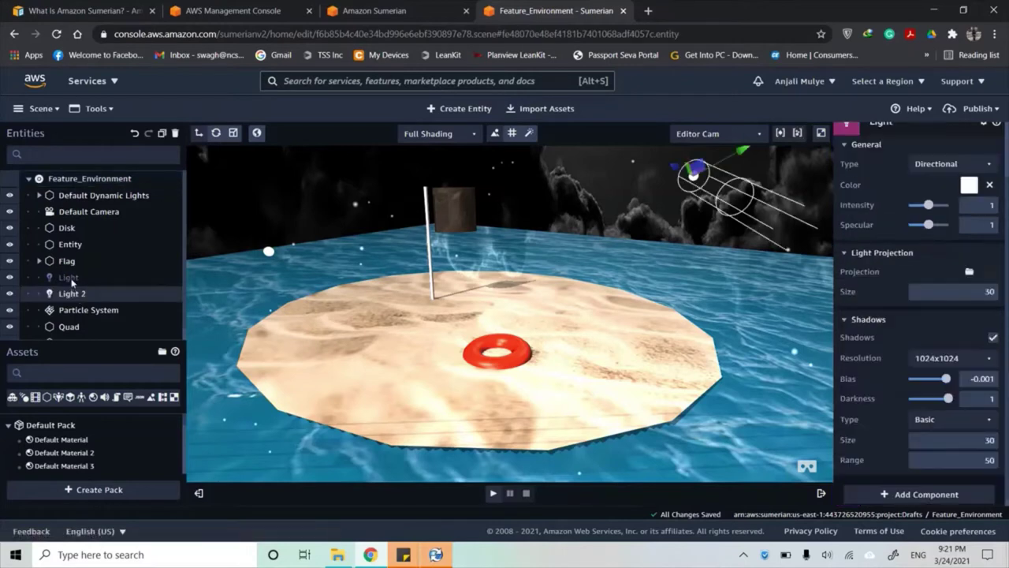
left_click(70, 279)
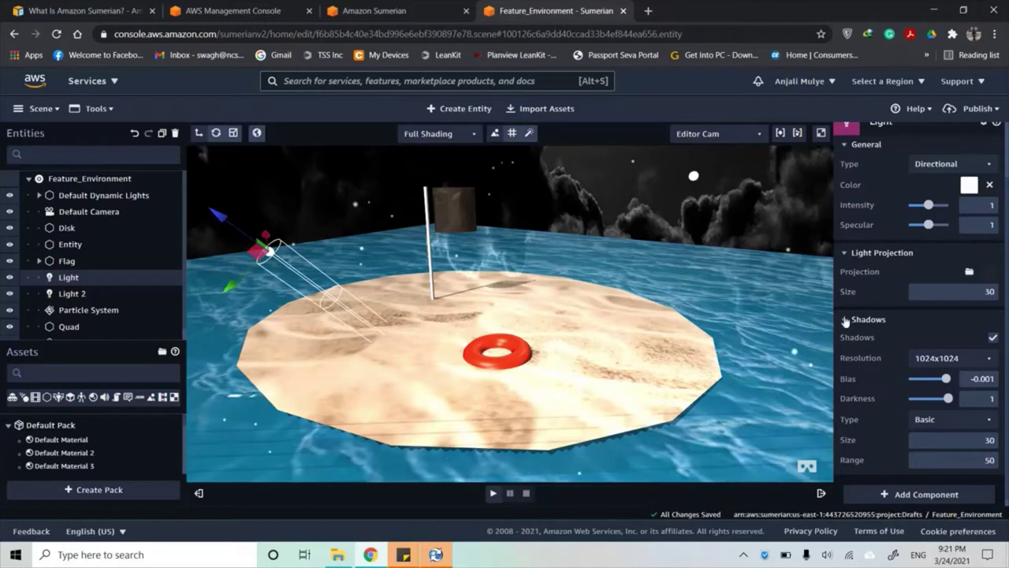
left_click(91, 179)
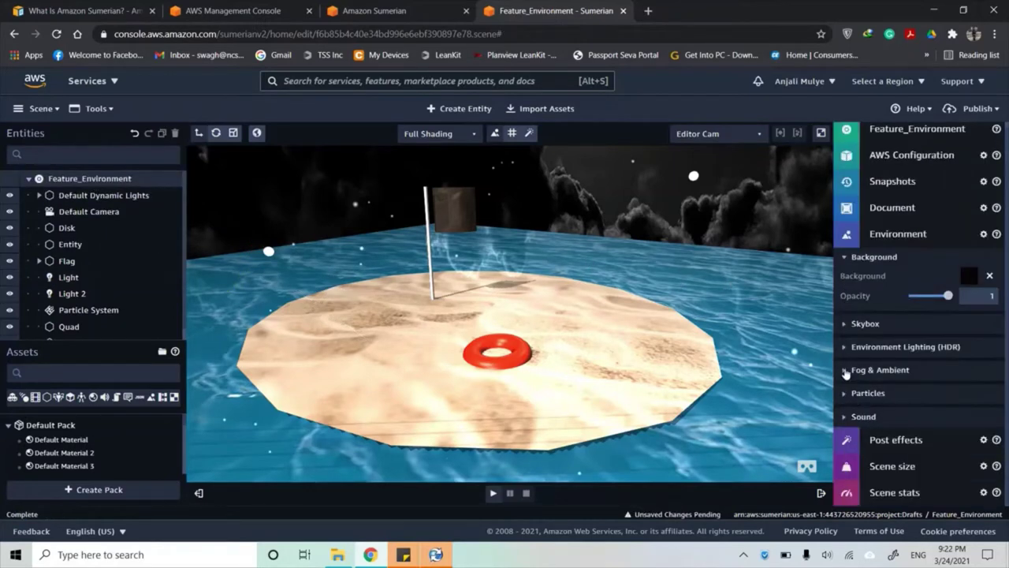
Step: Examine the environment's Fog & Ambient settings, including the fog color picker, and collapse them
left_click(849, 369)
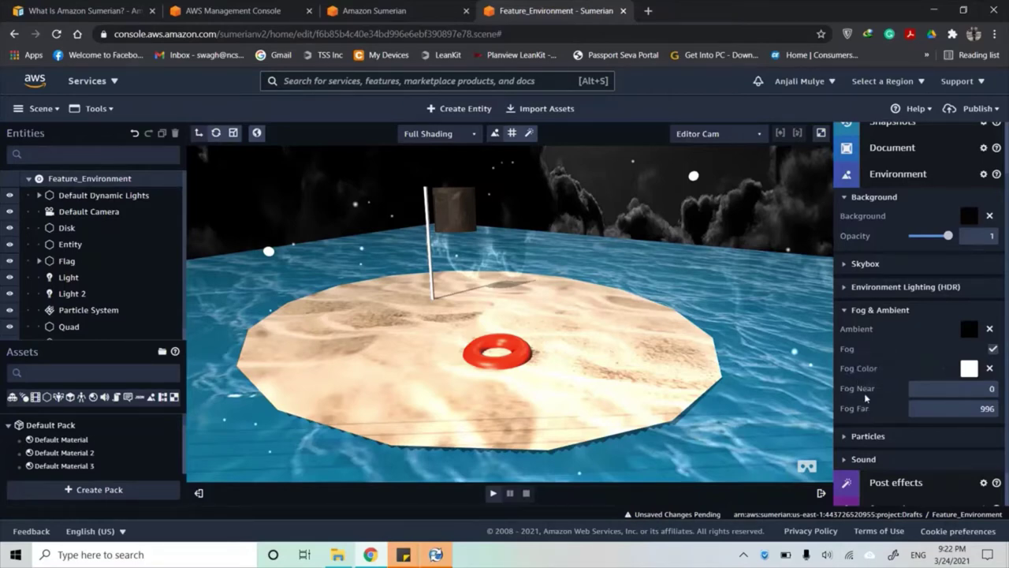
left_click(966, 368)
left_click(803, 368)
left_click(849, 312)
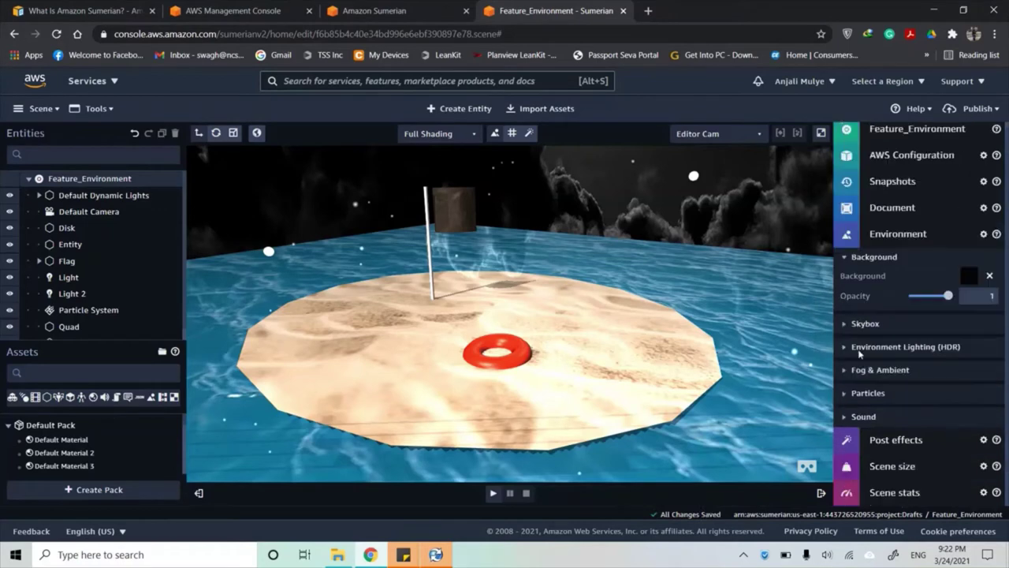
Step: Examine the environment's snow particle settings and its sound settings
left_click(845, 394)
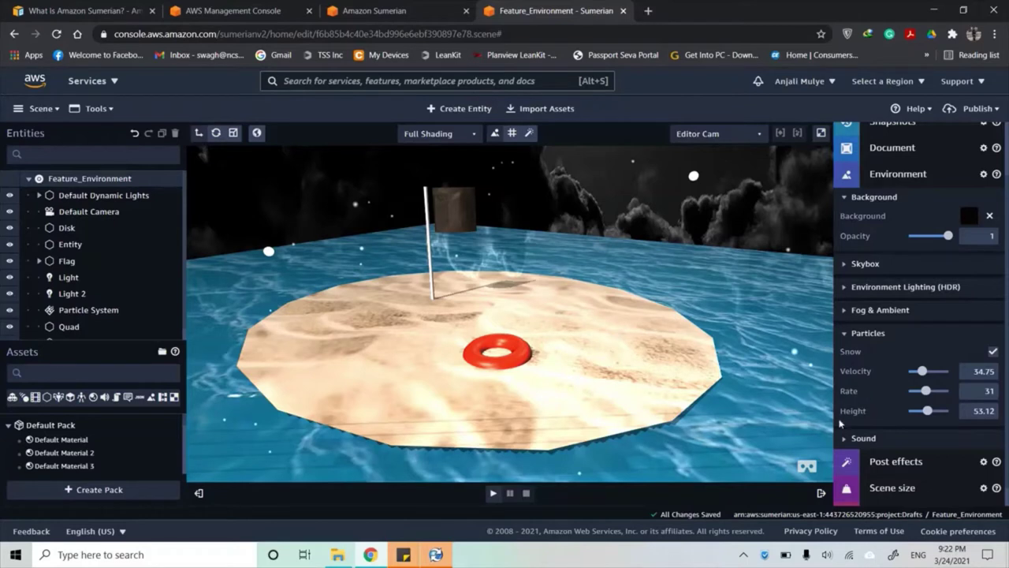
left_click(846, 334)
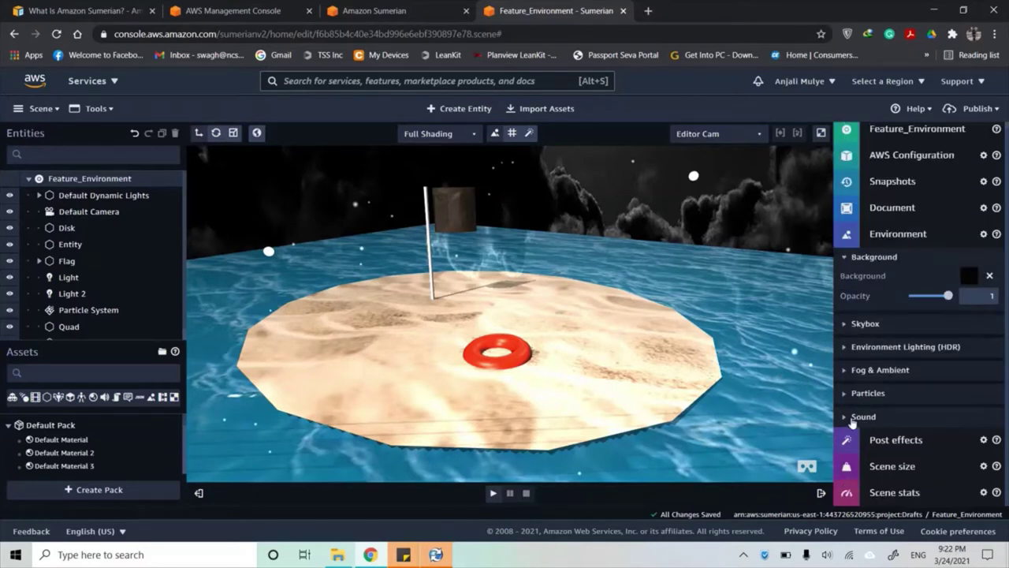
left_click(861, 417)
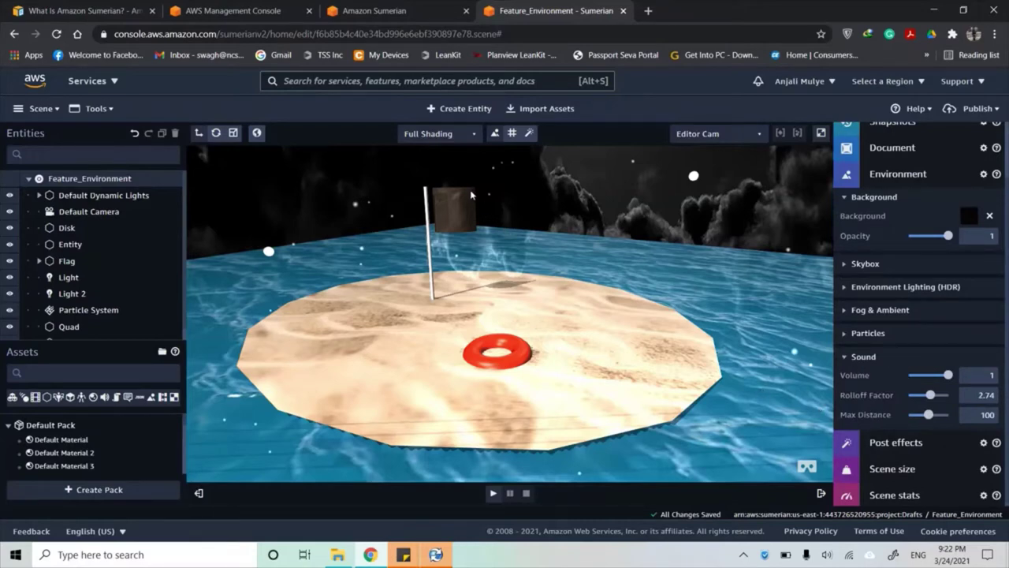
Step: Review the available entity types, and inspect the playback settings of the Silent-night-Singing-Bell sound attached to Entity
left_click(456, 110)
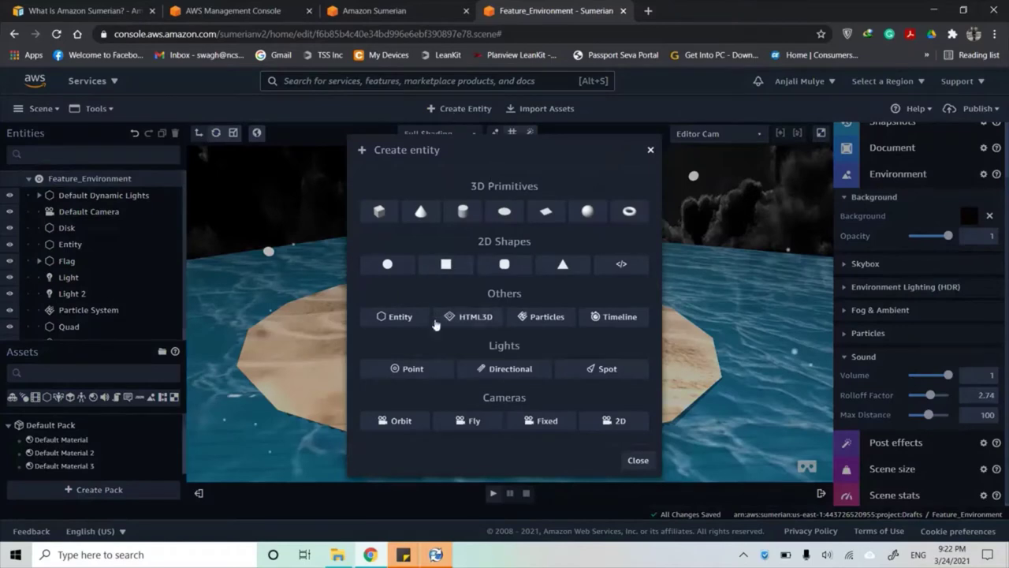
left_click(640, 464)
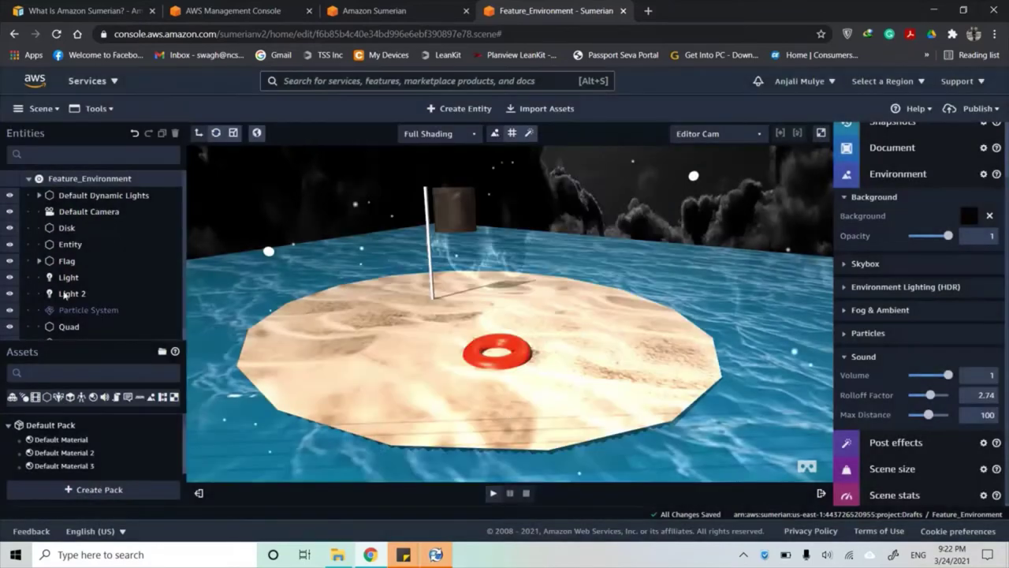
left_click(65, 245)
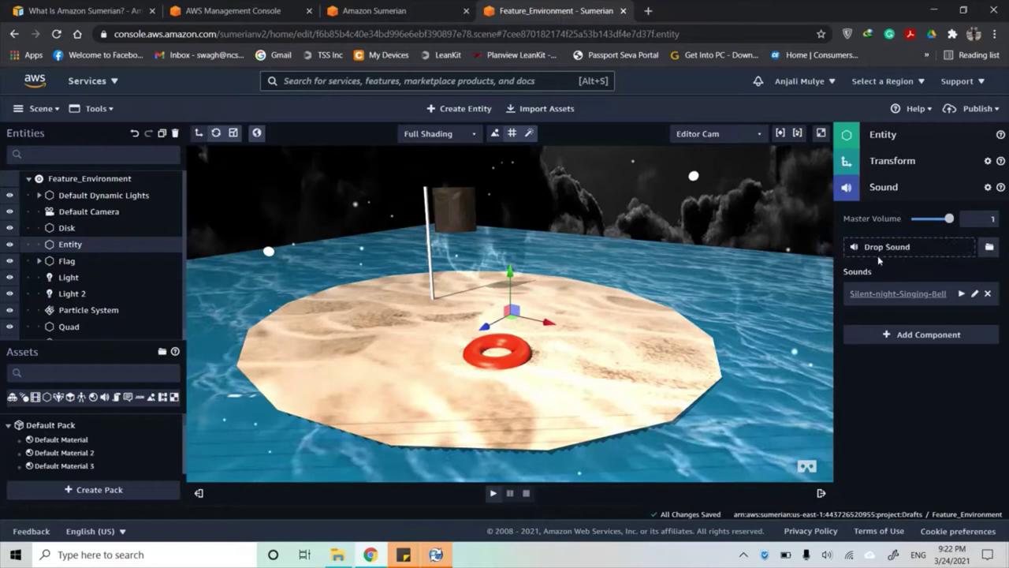
left_click(883, 296)
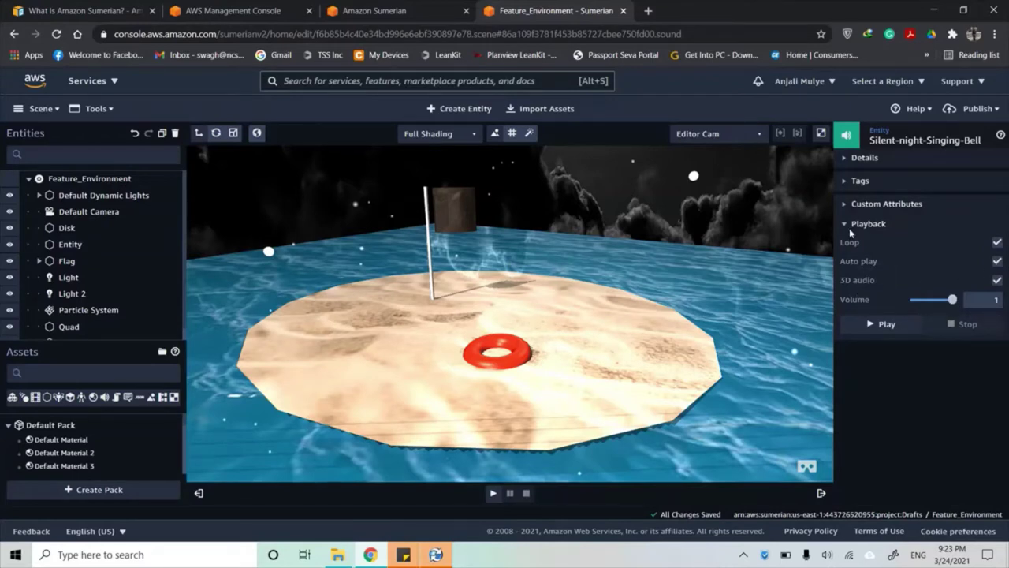
Step: Collapse the Feature_Environment scene's Background and Sound settings, and play the scene in full screen
left_click(95, 179)
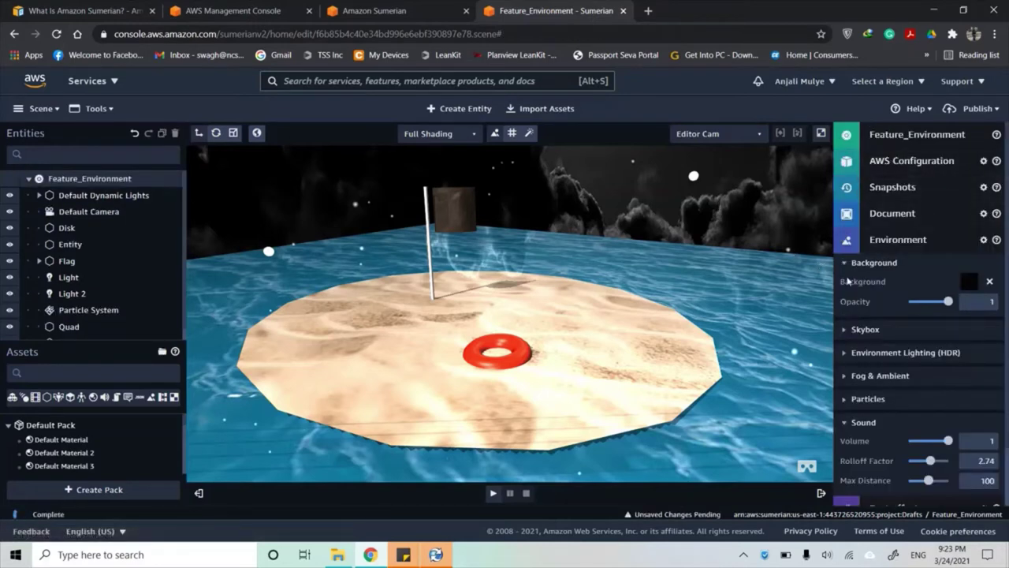
left_click(844, 265)
left_click(843, 379)
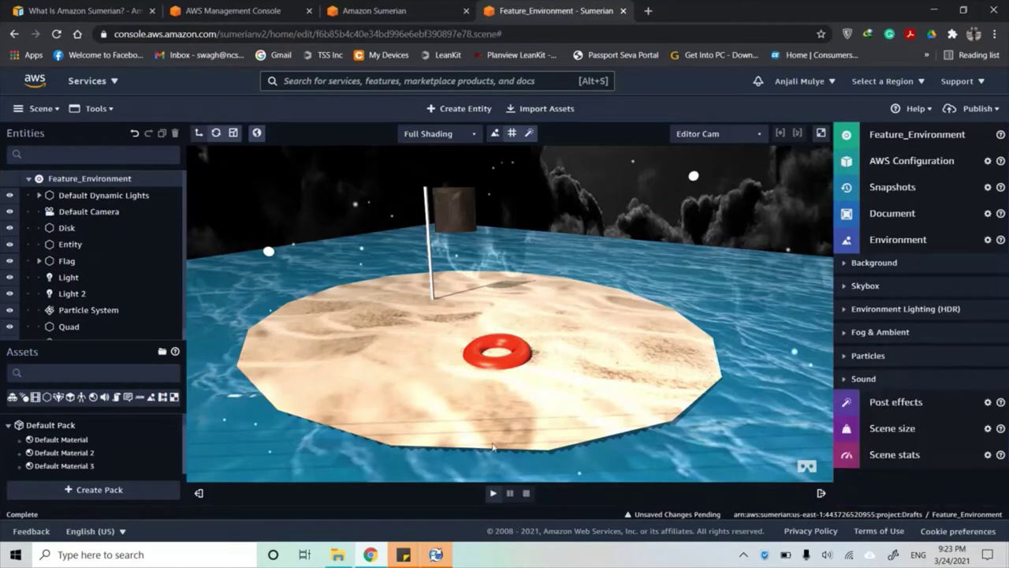
left_click(492, 495)
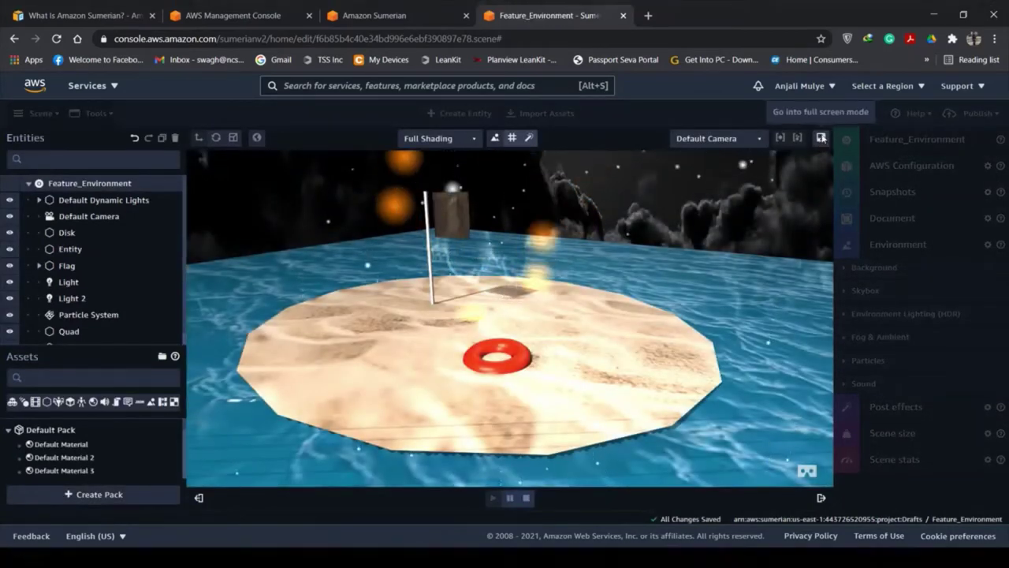
left_click(821, 134)
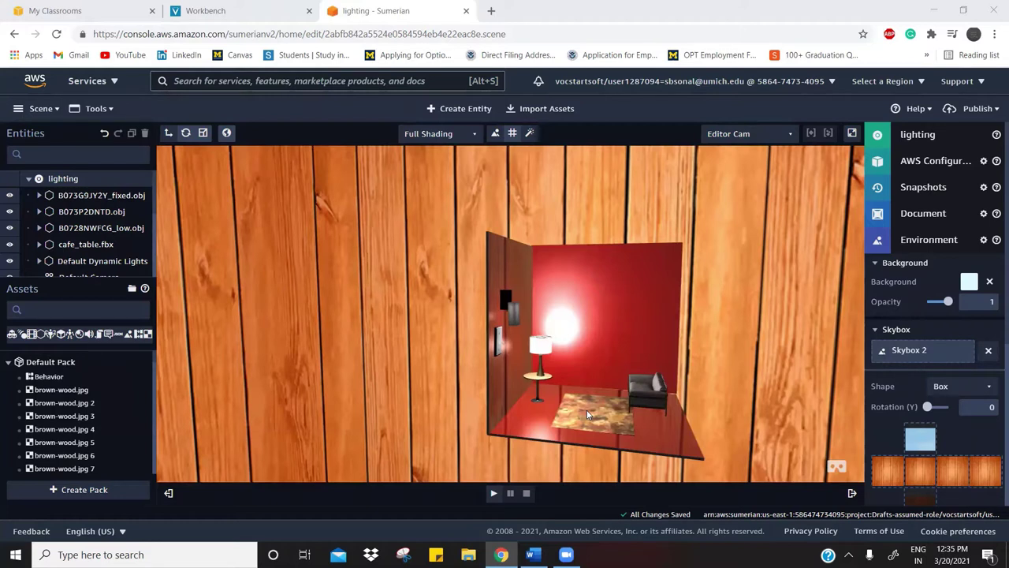
Step: Preview the lighting scene in full screen, and stop its playback
left_click(492, 492)
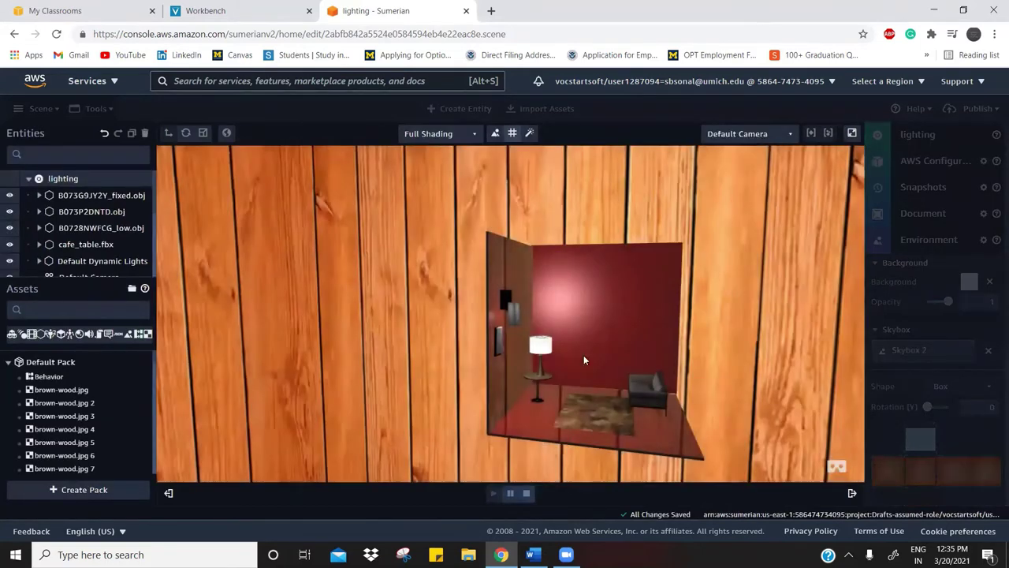
left_click(852, 134)
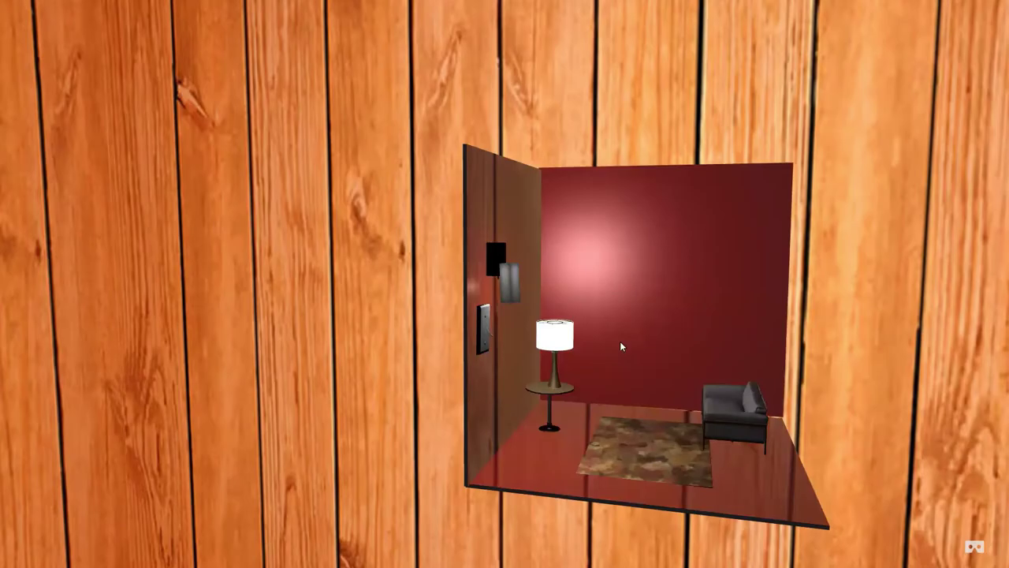
key("Escape")
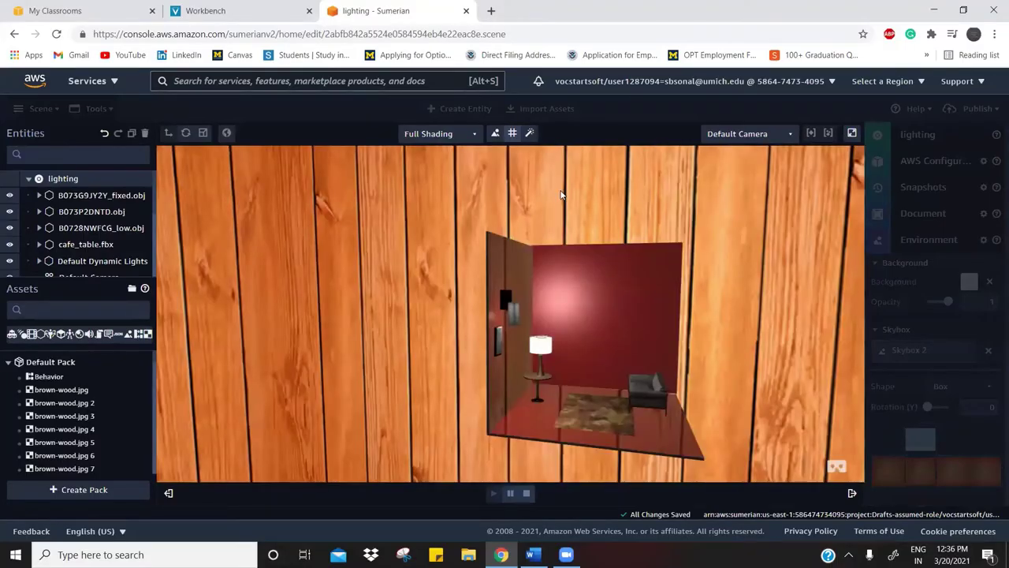
left_click(523, 492)
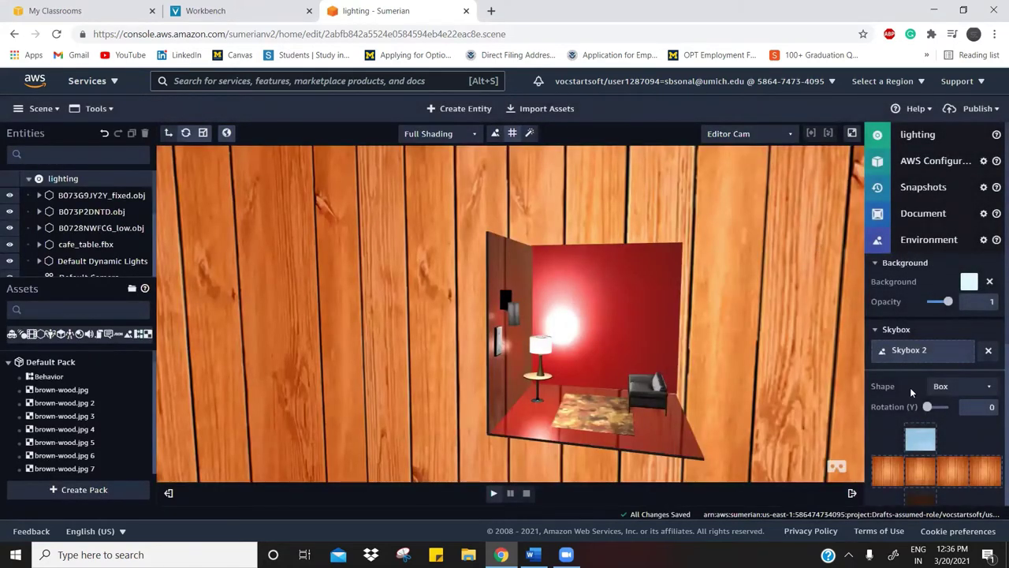
Step: Examine the textures assigned to the box-shaped Skybox 2 in the lighting scene
scroll(905, 373, "down", 3)
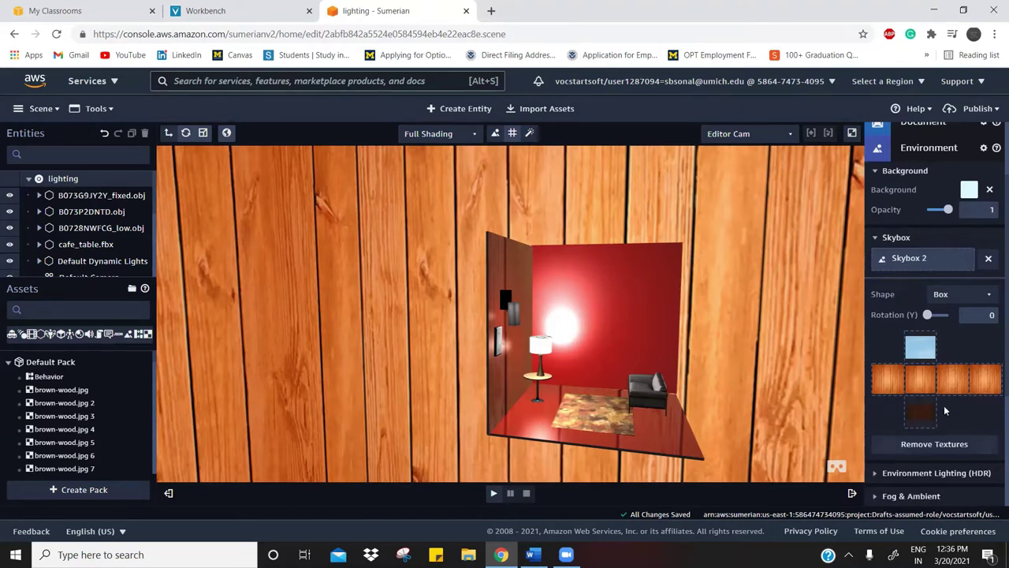
Step: Review Skybox 2's shape options, keeping Box, and browse the assets available for import in the Sumerian library
left_click(979, 304)
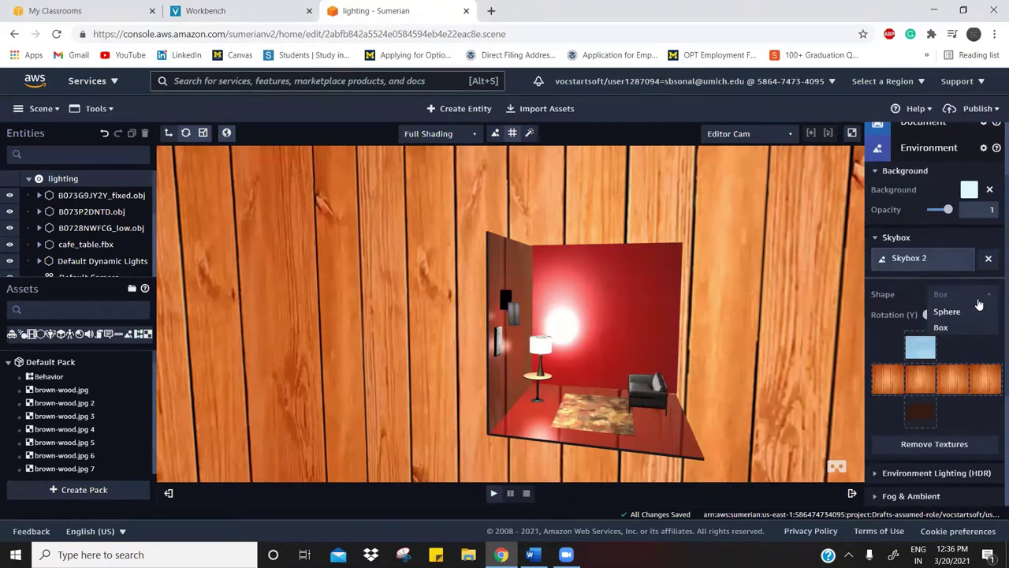
left_click(946, 327)
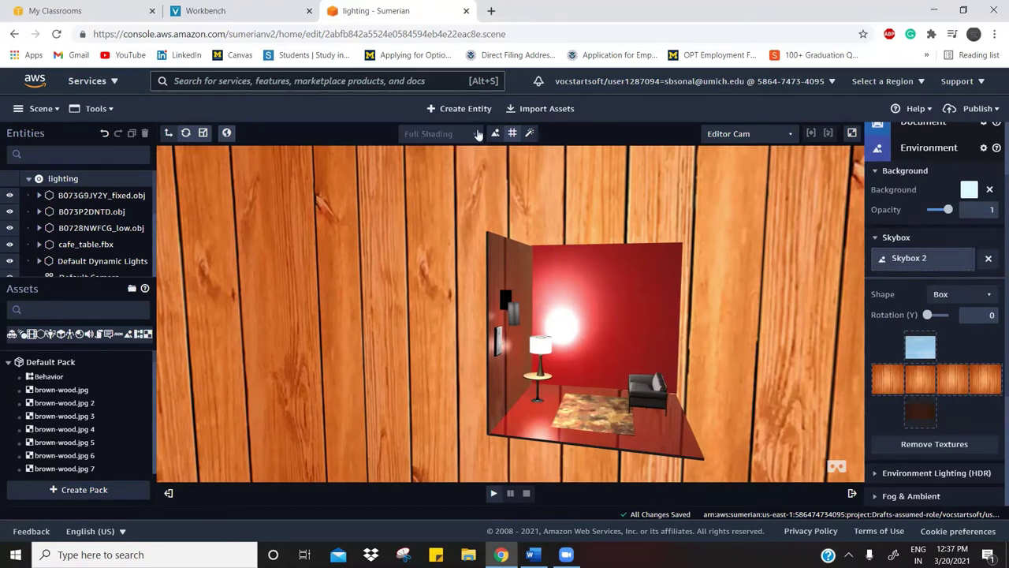
left_click(551, 110)
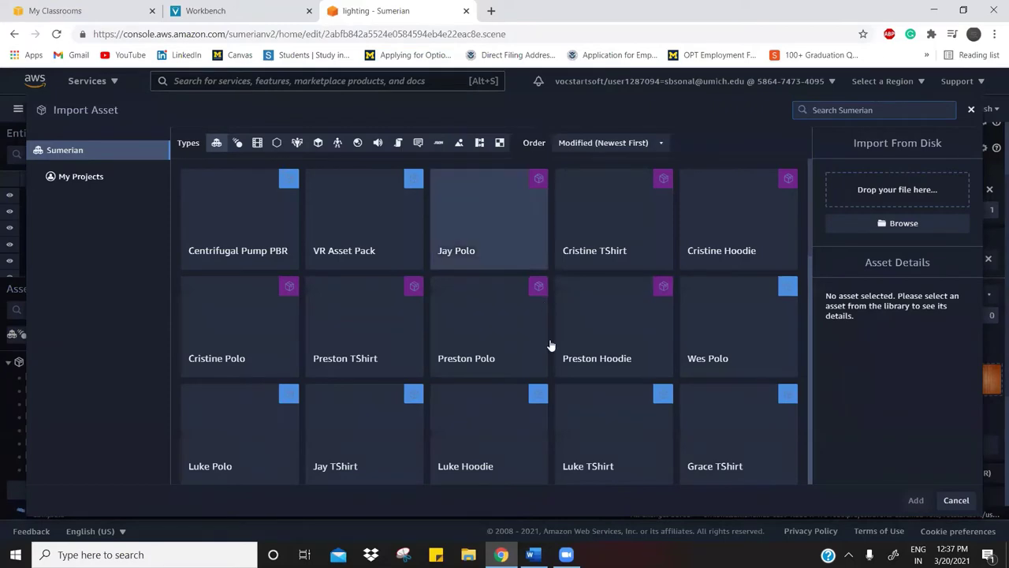
scroll(550, 341, "down", 3)
scroll(550, 341, "down", 10)
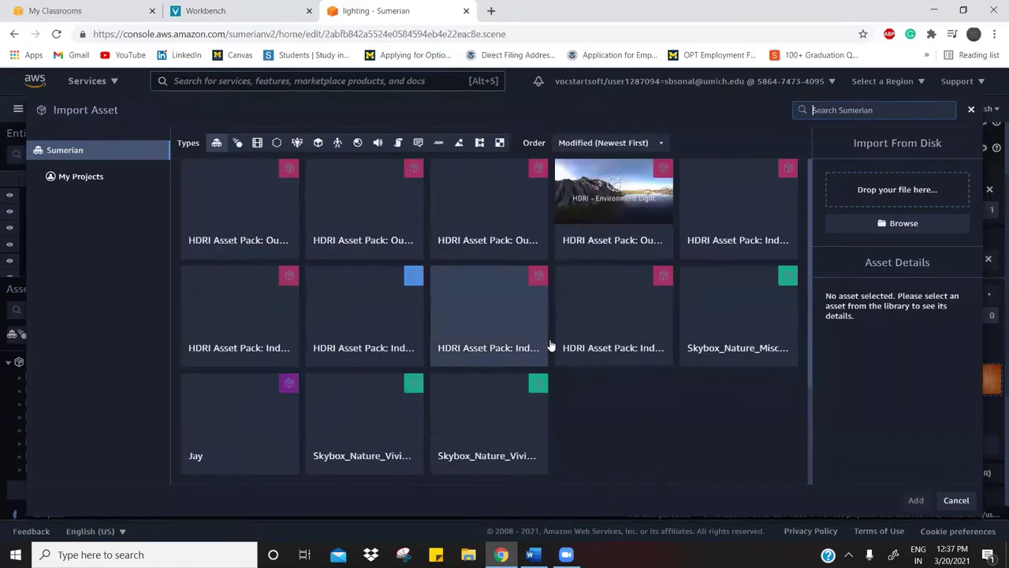
scroll(550, 344, "down", 5)
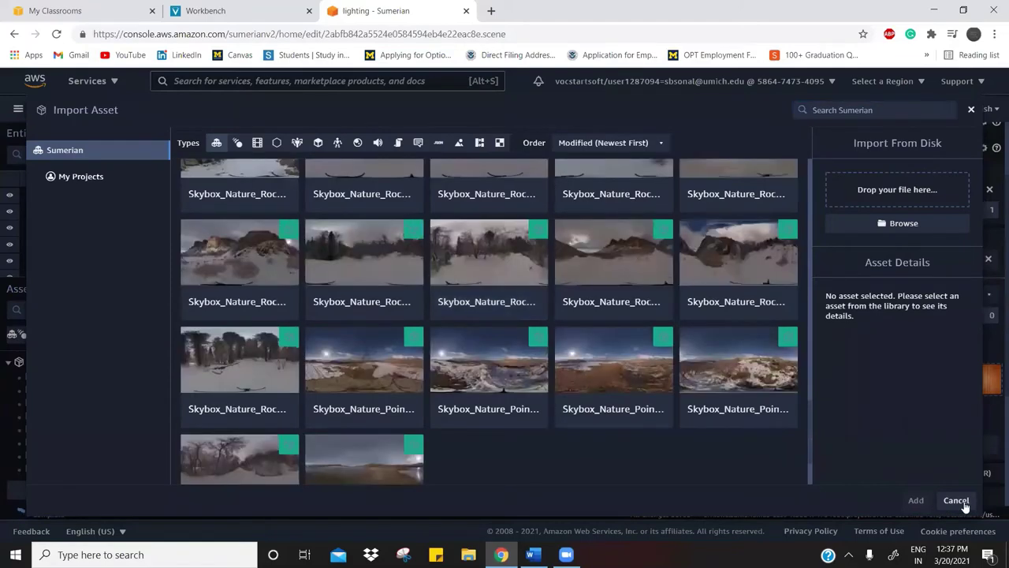
left_click(955, 499)
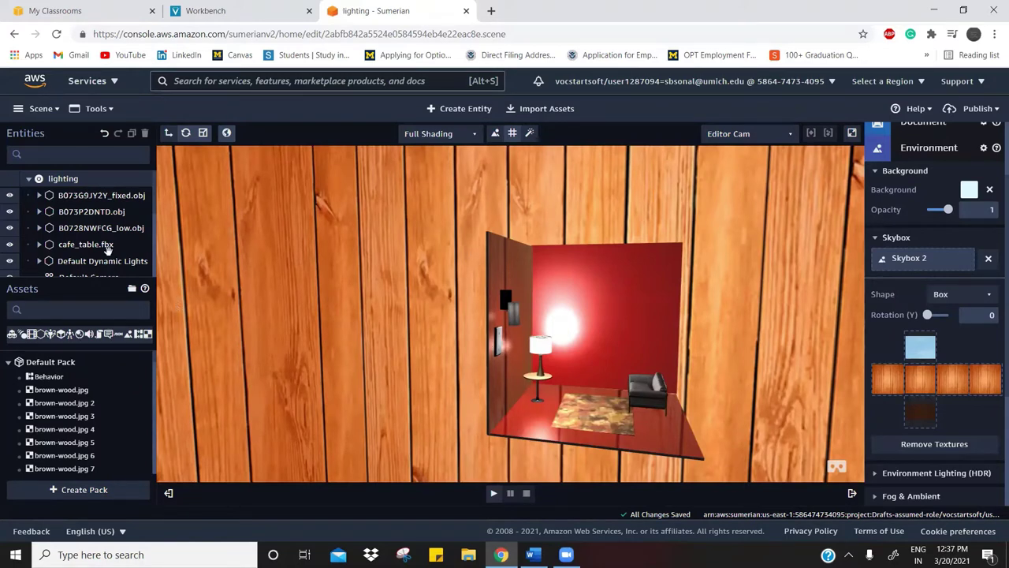
Step: Look through the lighting scene's entities, and inspect the components of the Light entity
scroll(108, 249, "down", 3)
scroll(79, 201, "up", 2)
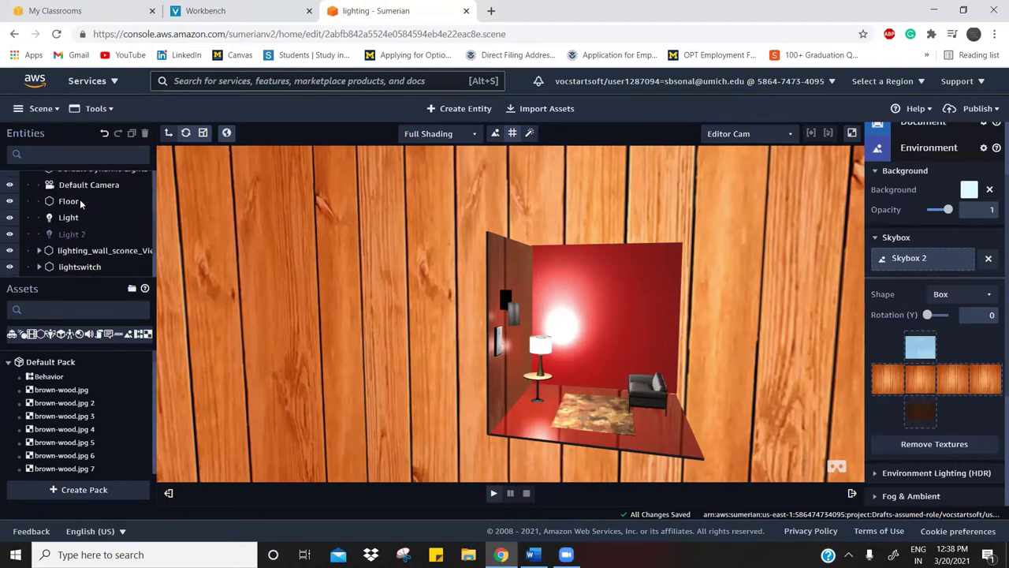
left_click(74, 221)
scroll(97, 264, "down", 2)
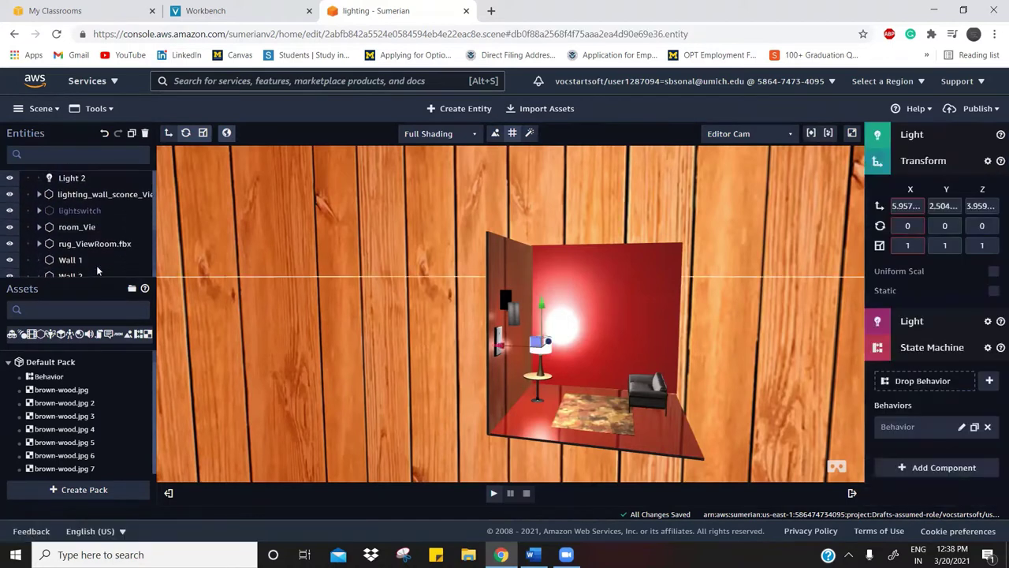
Step: Examine the Flip On/ Off behavior of light_switch under lightswitch, including the Emit 1 state's message channel, and close the state graph
left_click(39, 209)
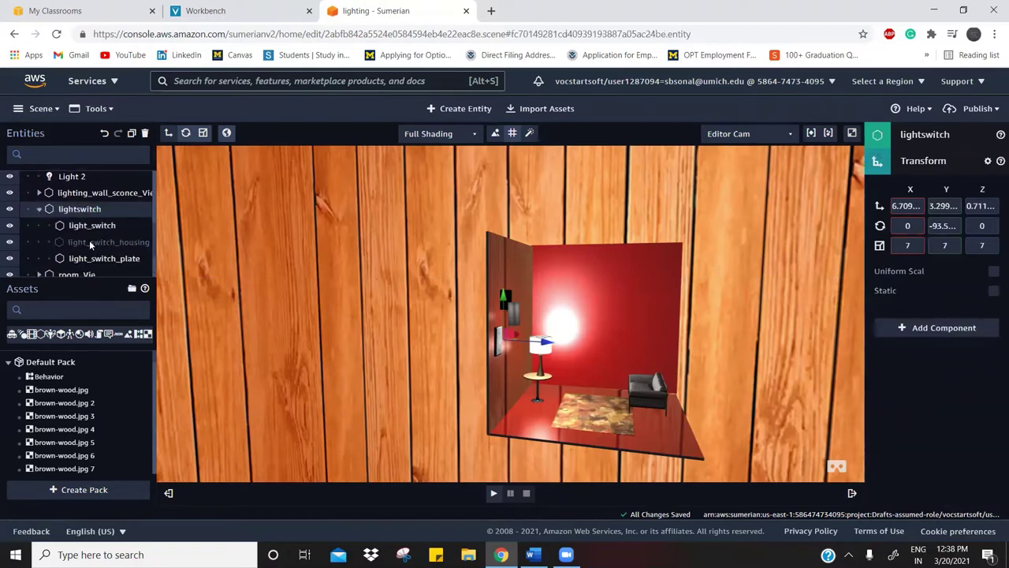
left_click(102, 225)
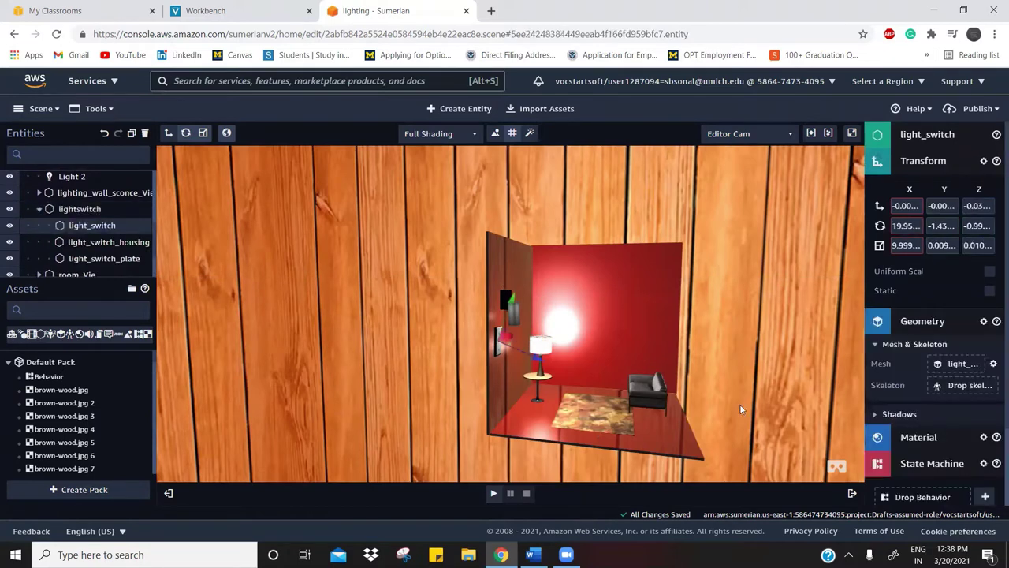
scroll(994, 424, "down", 2)
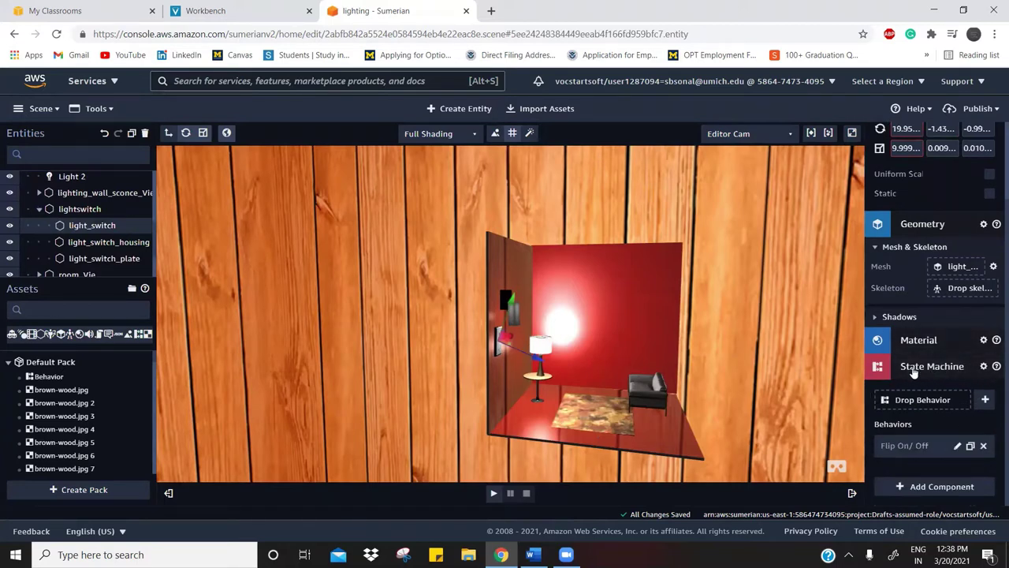
left_click(957, 446)
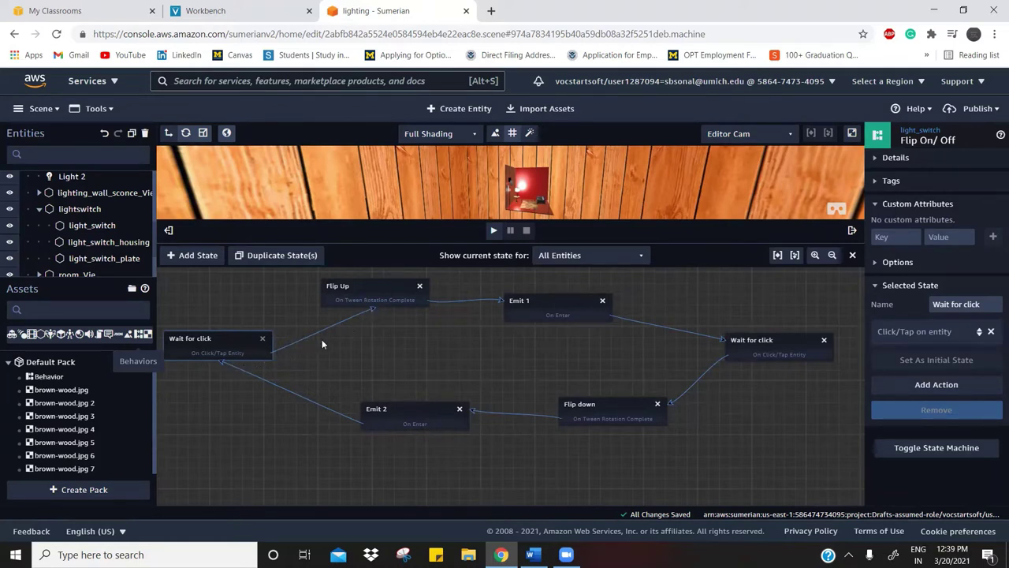
left_click(536, 315)
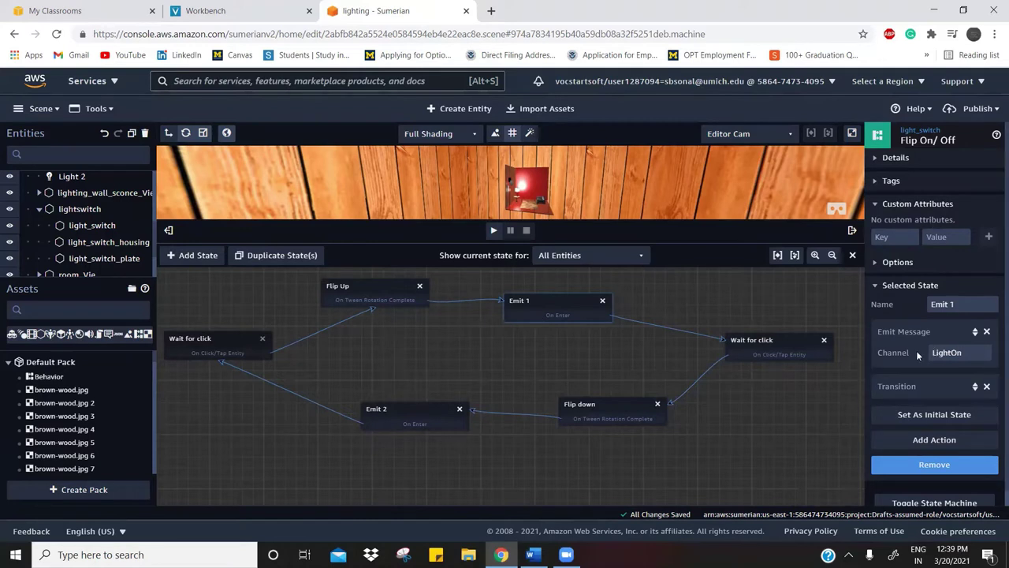
mouse_move(918, 355)
left_click(852, 255)
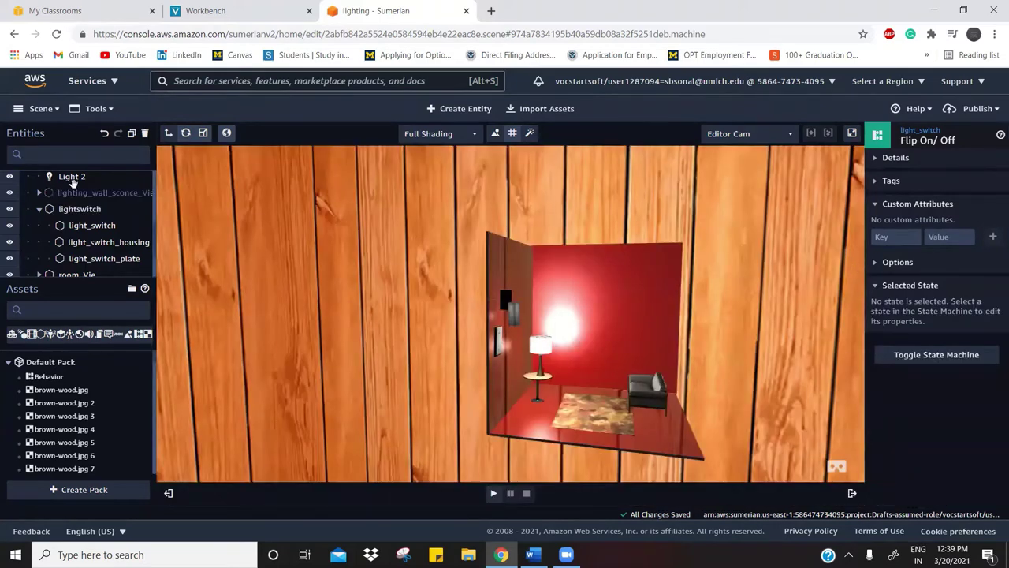
Step: Examine the Light entity's Behavior state graph and the Listen 1 state's message channel
scroll(74, 183, "up", 1)
left_click(69, 236)
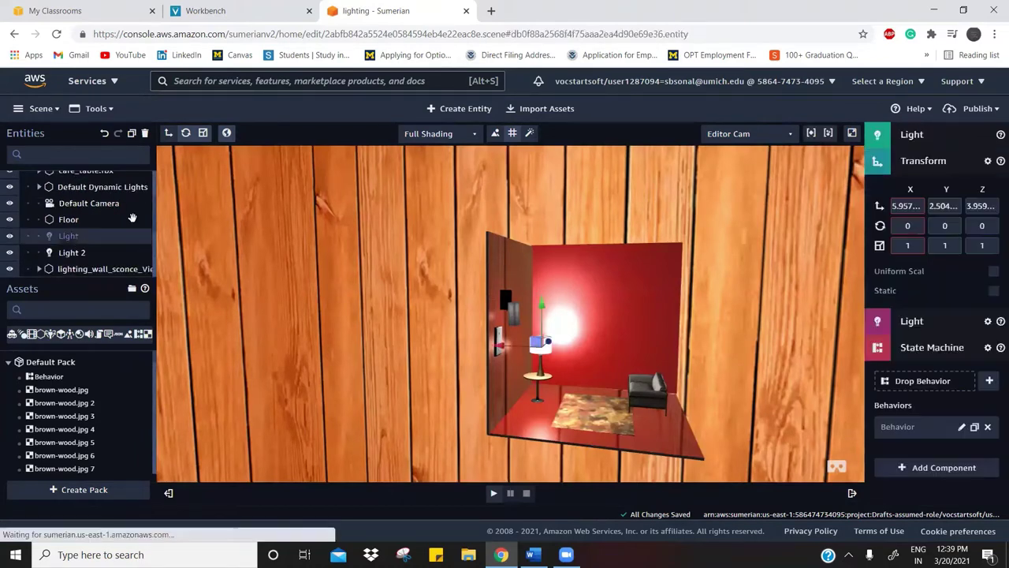
left_click(961, 427)
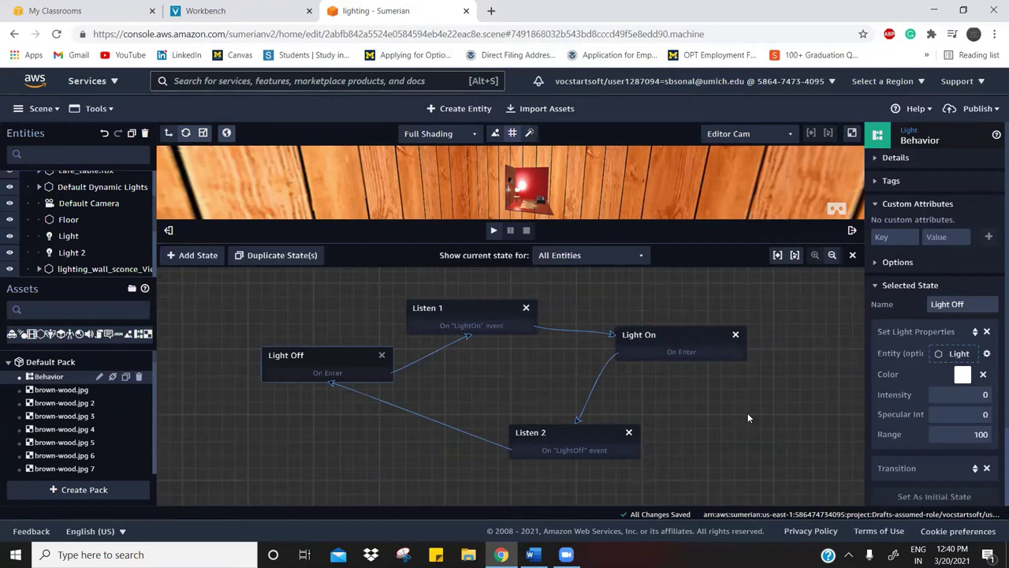
left_click(490, 327)
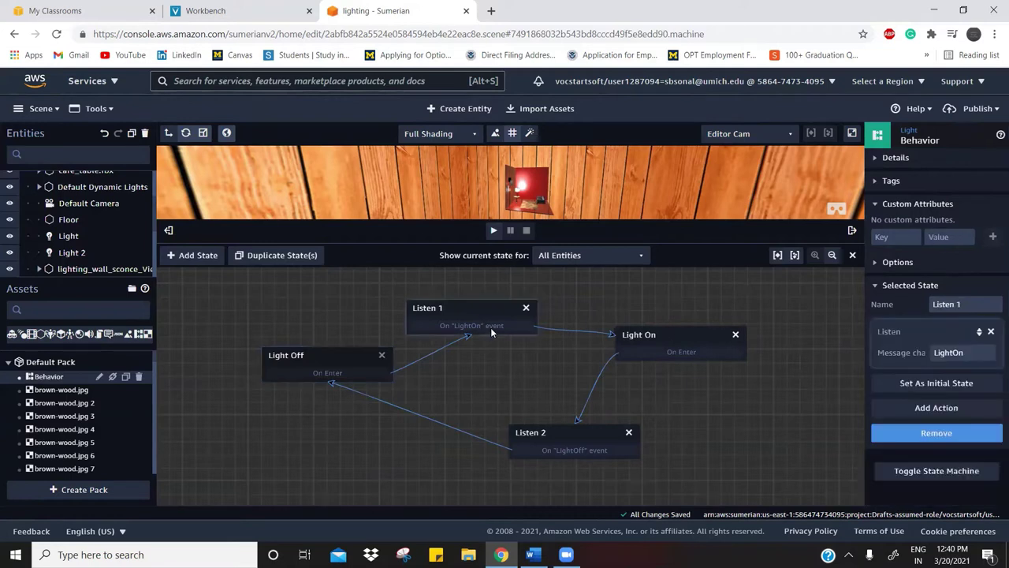
Step: Search the actions available for the Listen 1 state for "list", add none, and close the state graph
left_click(914, 410)
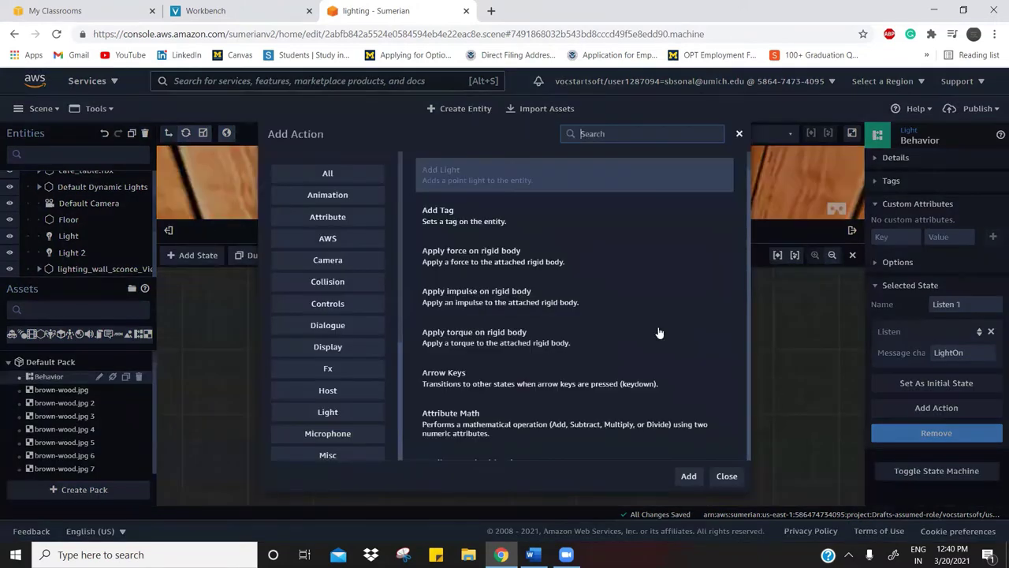
left_click(631, 137)
type("list")
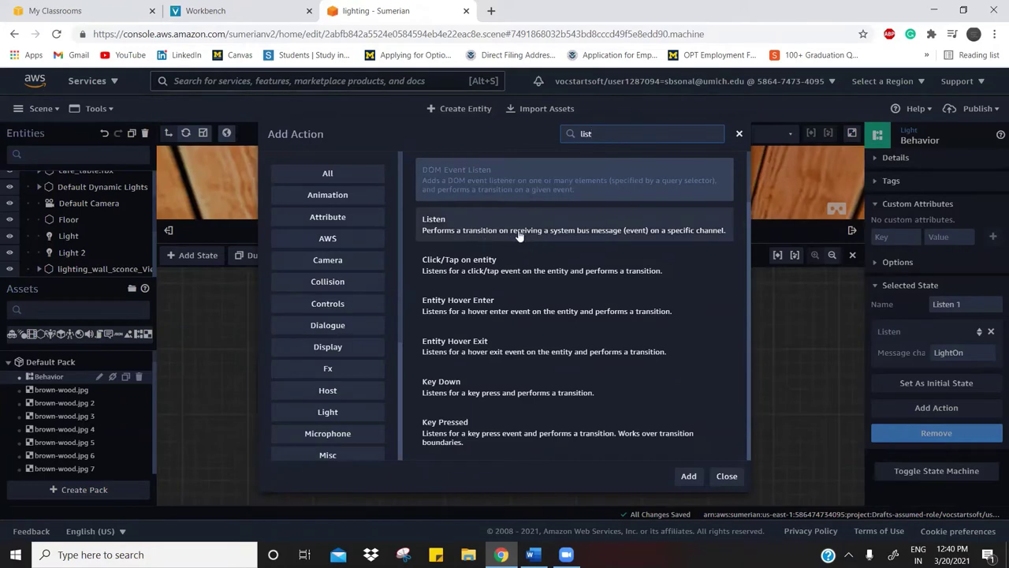
left_click(740, 476)
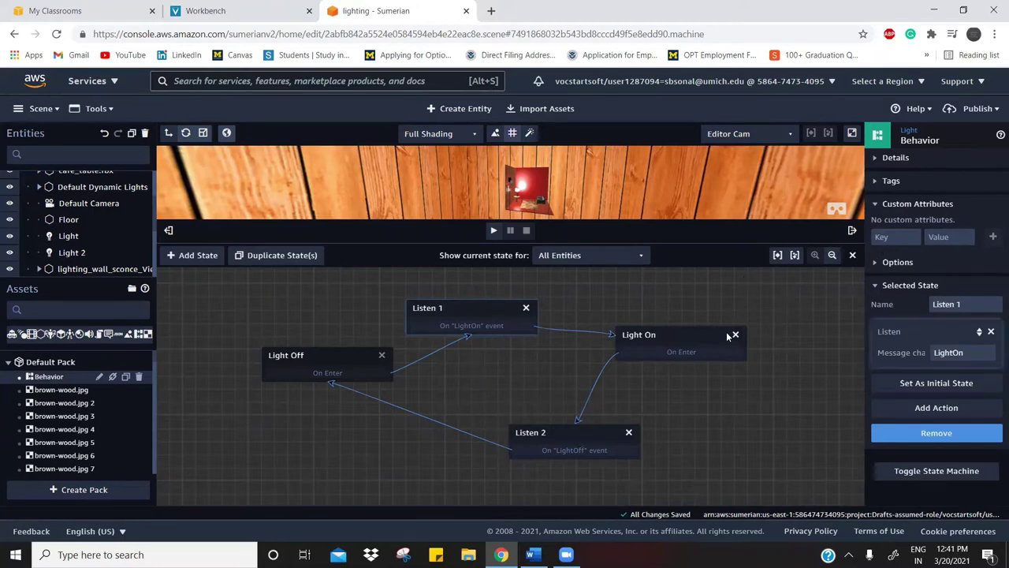
left_click(854, 256)
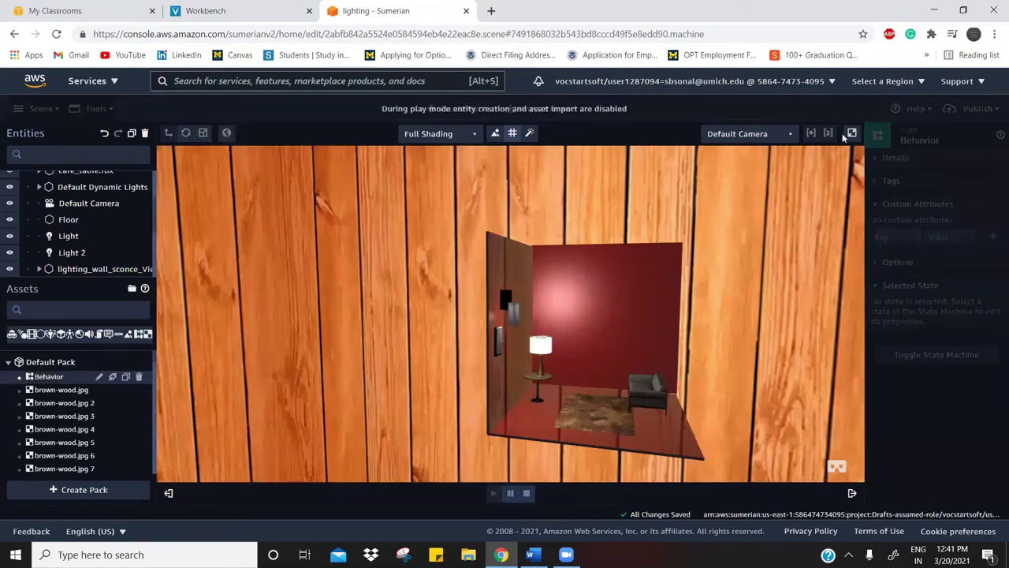
Step: Preview the playing lighting scene in full screen, and flip the wall light switch on and off
left_click(851, 134)
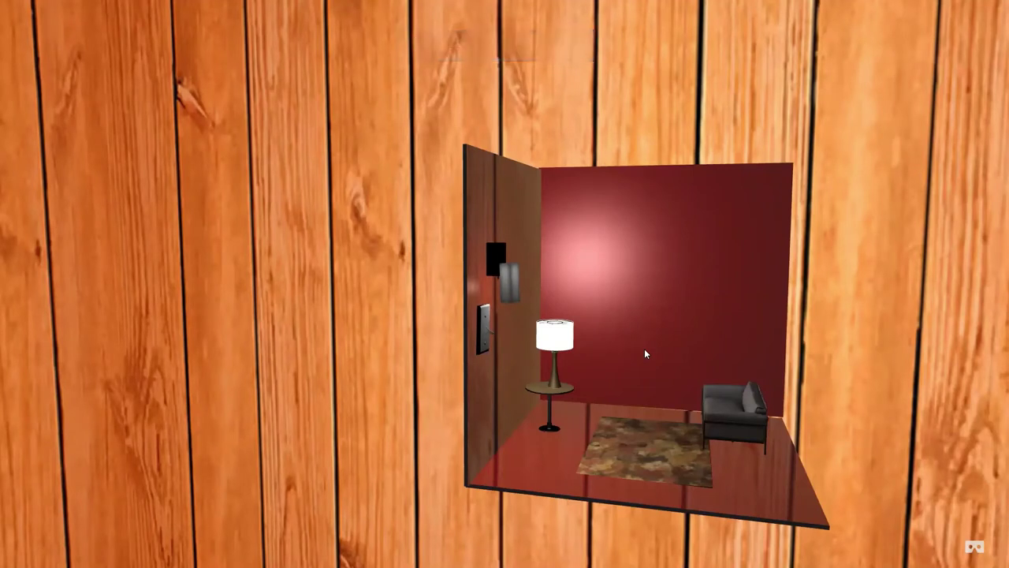
left_click(487, 331)
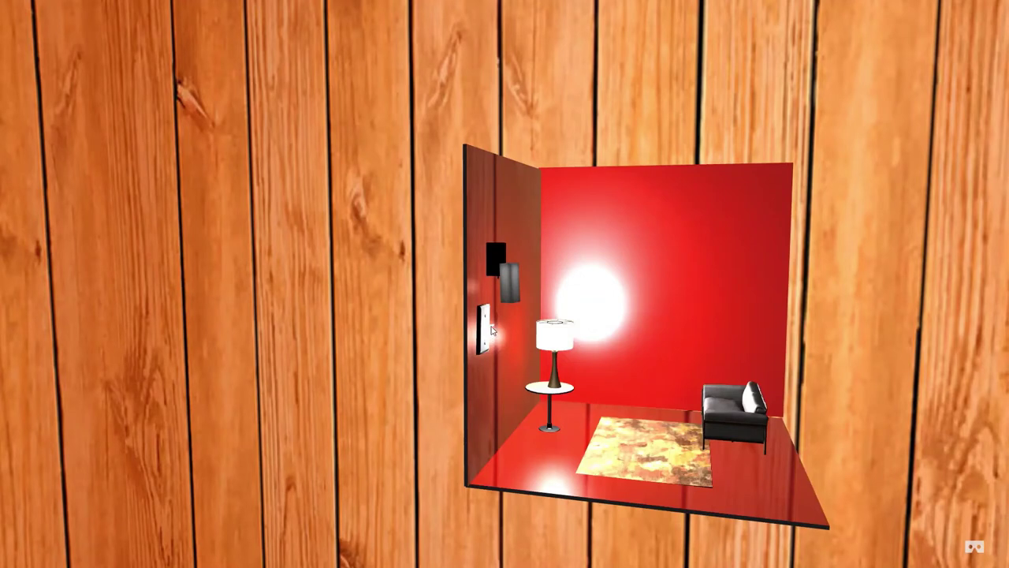
left_click(491, 329)
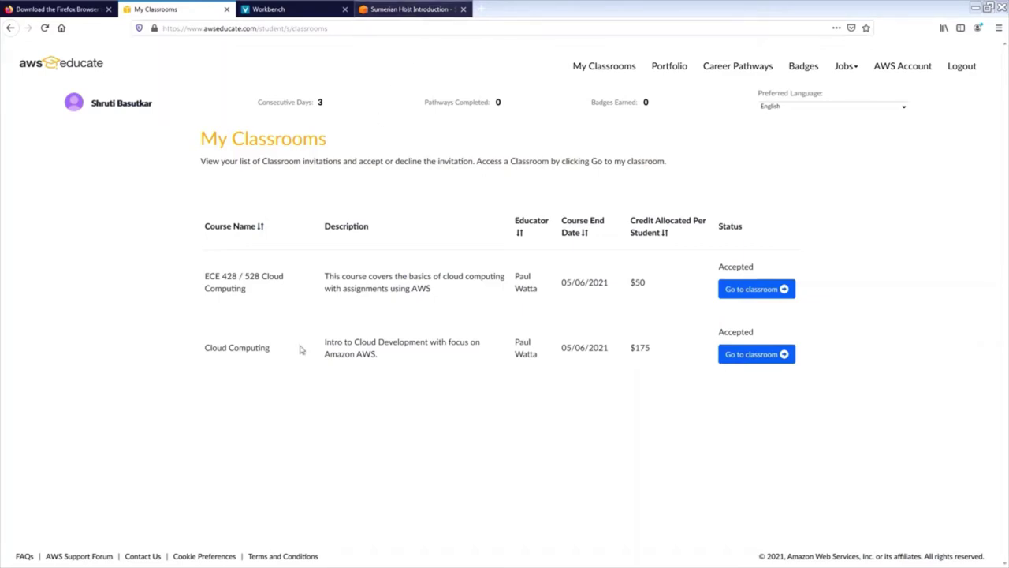
Step: Switch to the Sumerian Host Introduction scene, and view the host characters available for import without adding any
left_click(410, 9)
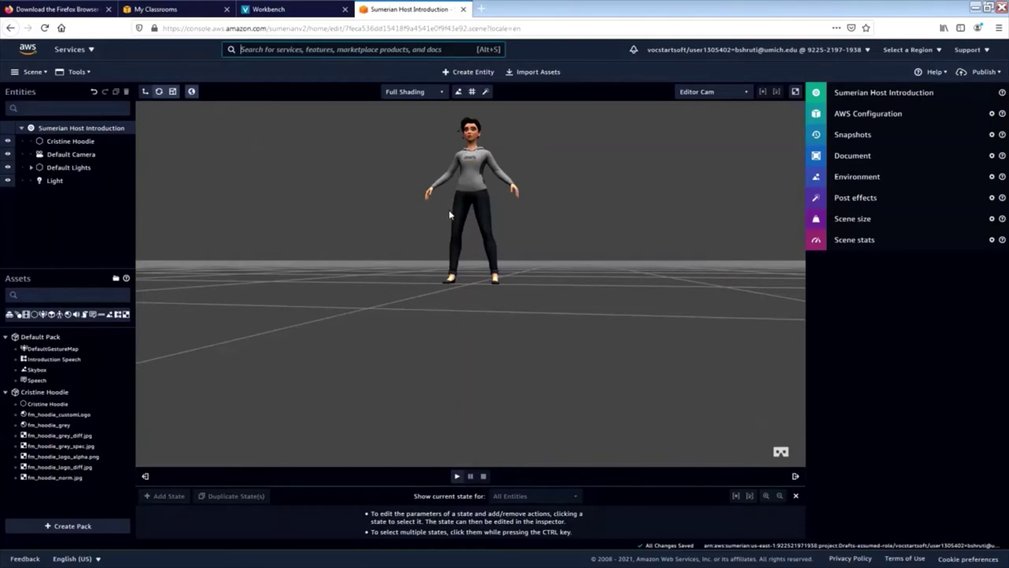
left_click(525, 73)
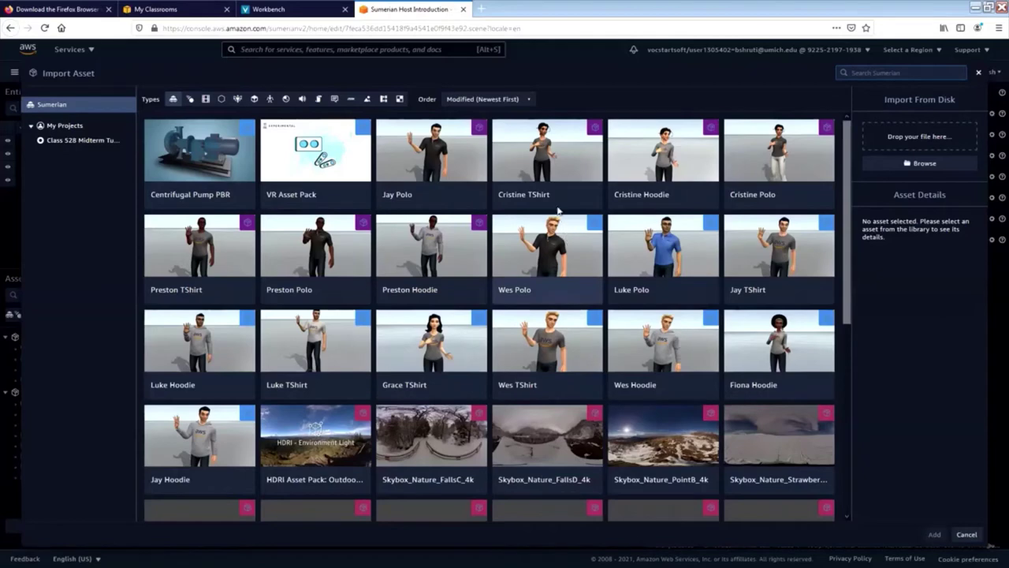
left_click(967, 535)
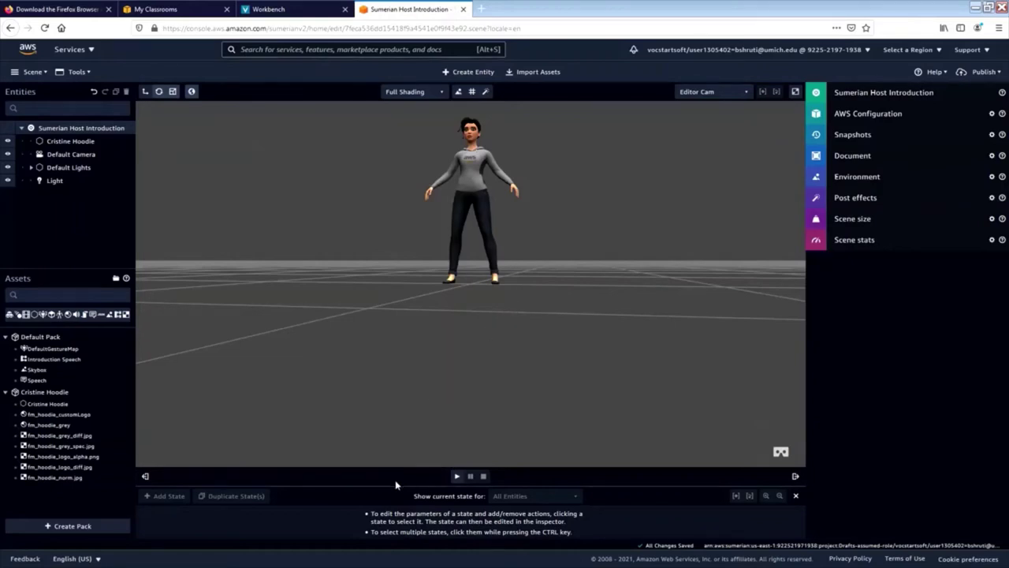
Step: Enlarge the state graph area, play the Sumerian Host Introduction scene to watch the host speak, and stop playback
left_click_drag(396, 482, 393, 394)
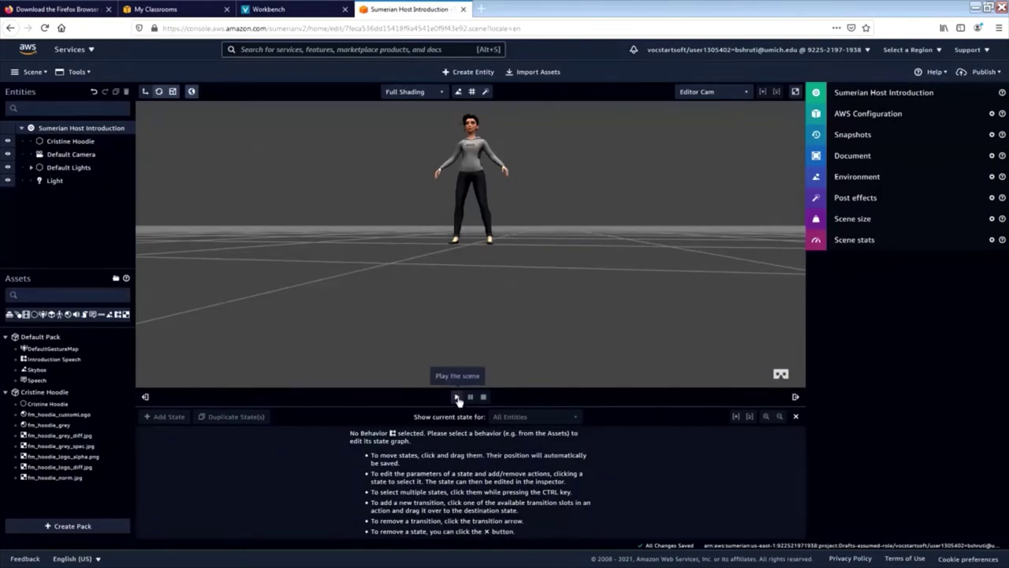
left_click(458, 398)
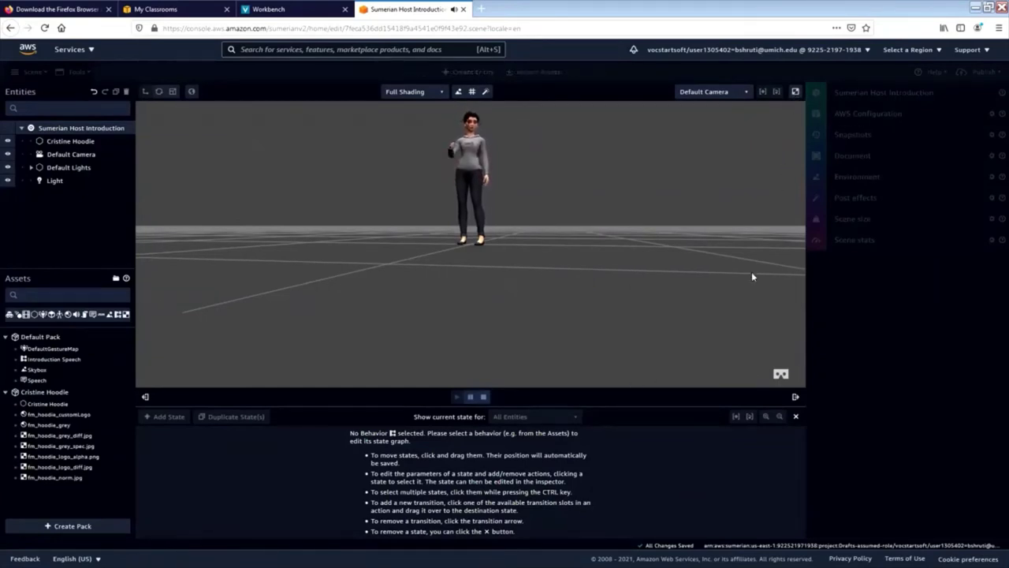
left_click(484, 397)
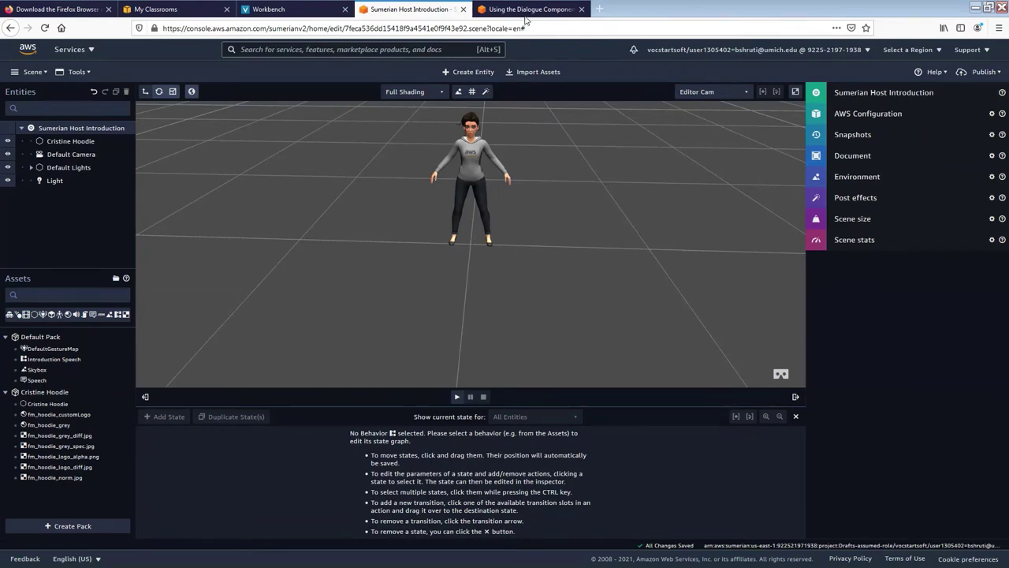
Step: View the host scene's AWS Configuration, and read the CloudFormation stack setup instructions in the Dialogue Component and Amazon Lex tutorial
left_click(817, 115)
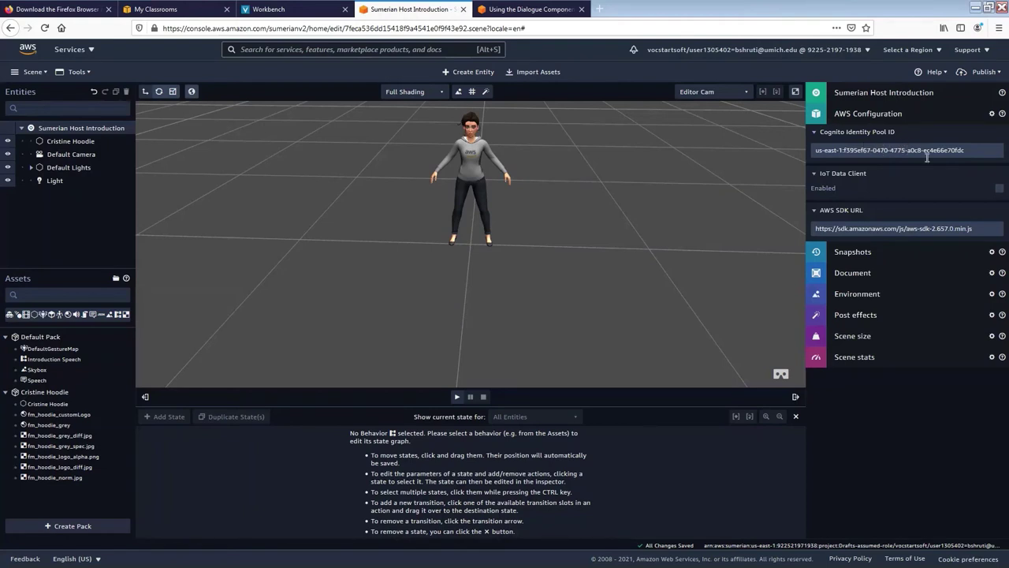
left_click(524, 10)
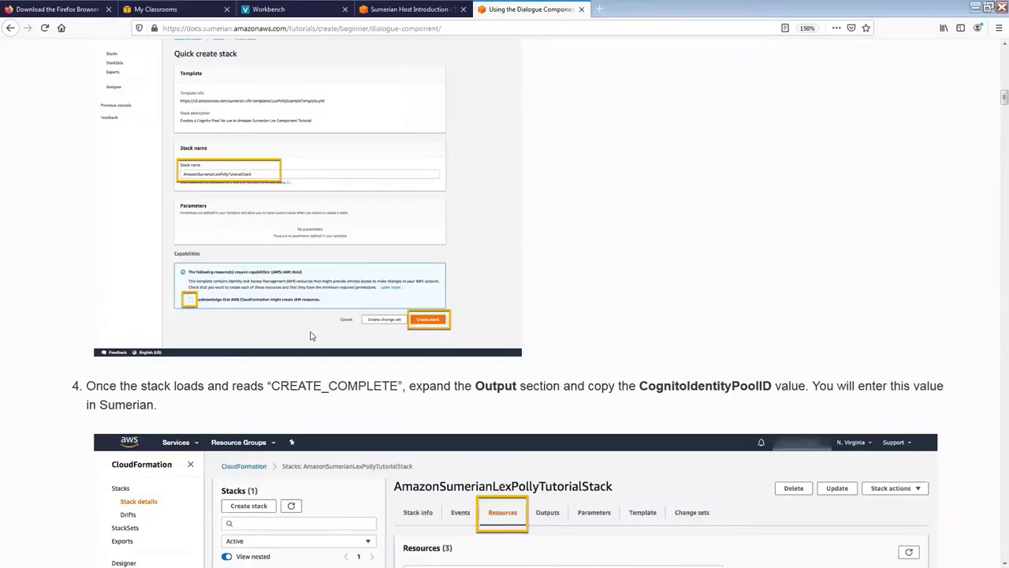
scroll(209, 335, "up", 20)
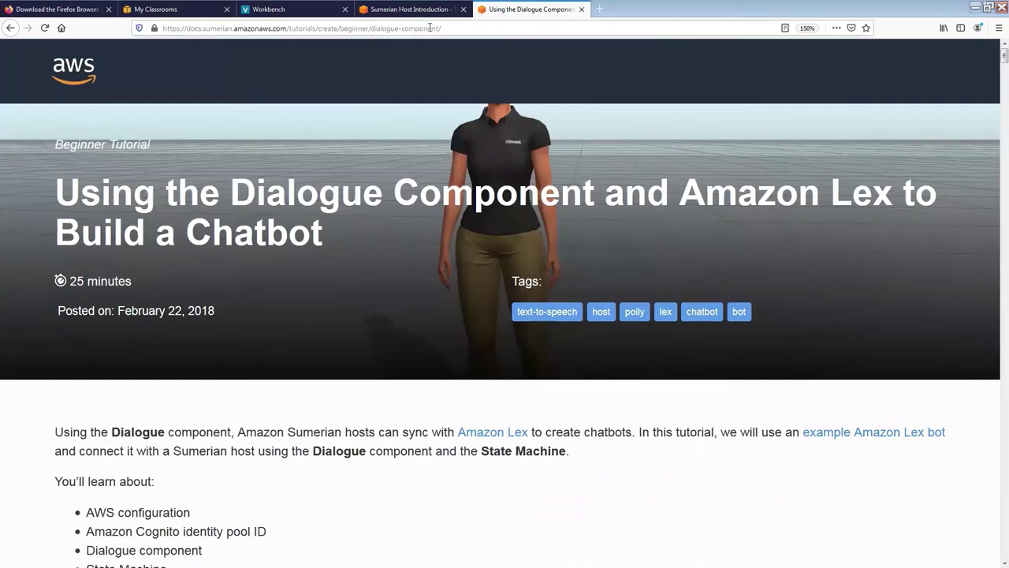
scroll(424, 153, "down", 3)
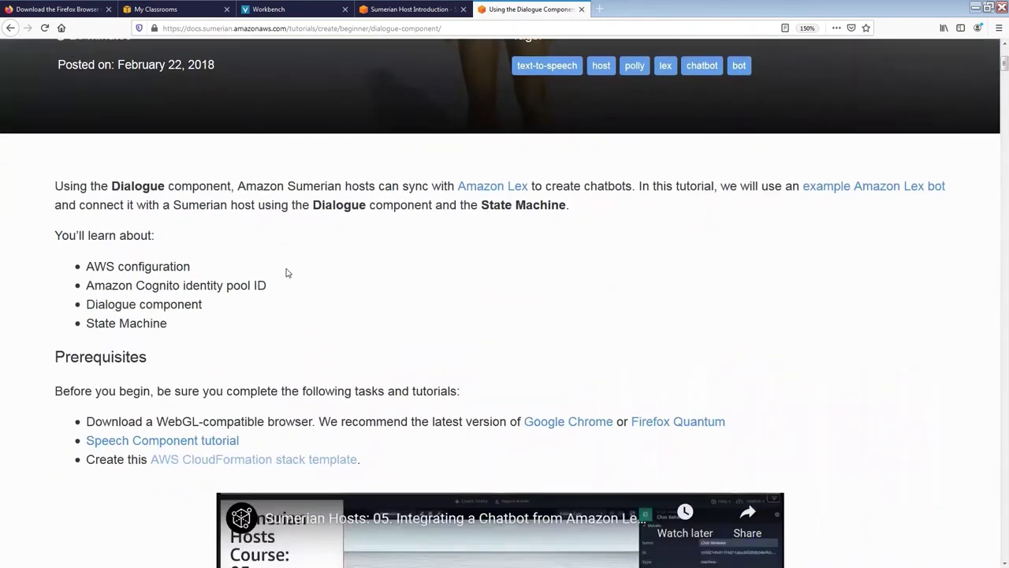
scroll(286, 273, "down", 3)
scroll(286, 276, "up", 6)
scroll(376, 326, "down", 6)
scroll(375, 326, "down", 7)
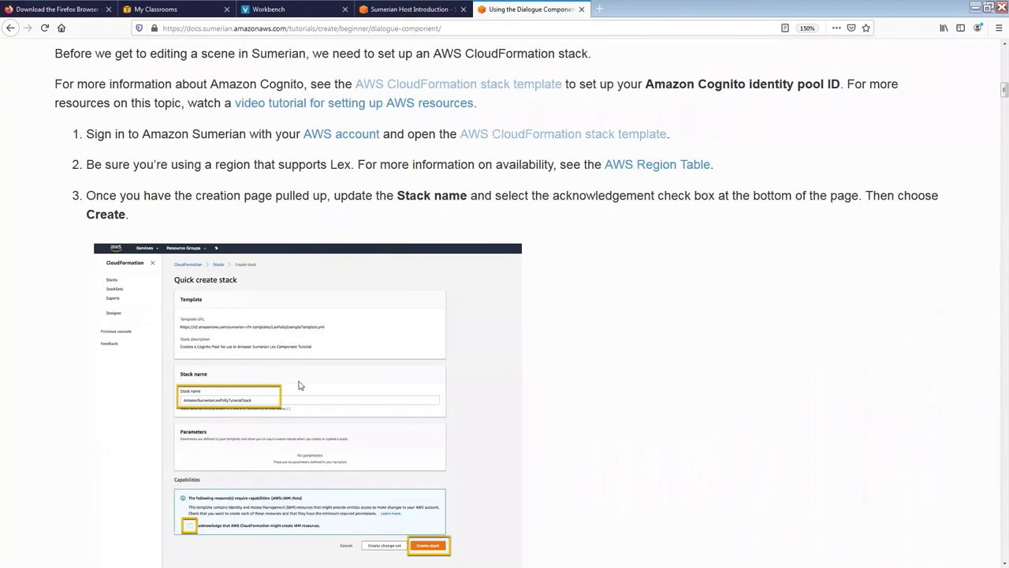
Step: Read the tutorial's steps on creating the CloudFormation stack and finding its CognitoIdentityPoolID value, up to the Amazon Lex bot section
scroll(301, 385, "down", 2)
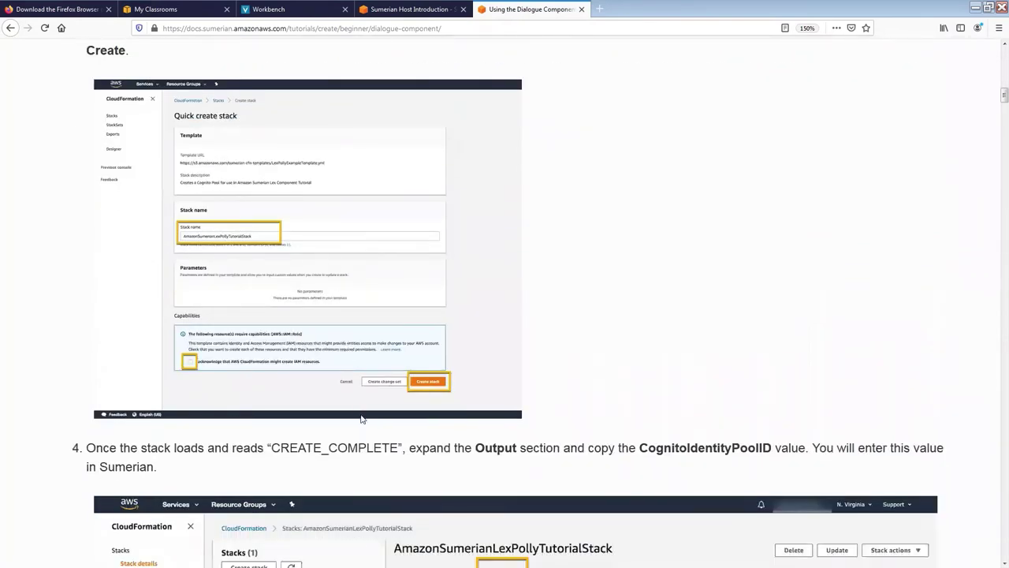
scroll(552, 434, "up", 1)
scroll(669, 439, "down", 2)
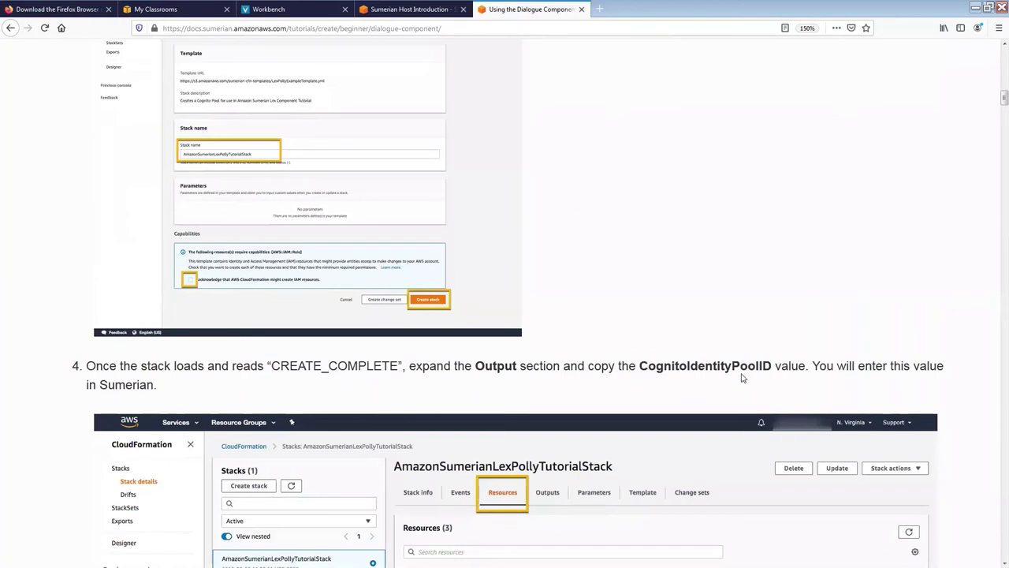
scroll(741, 378, "up", 3)
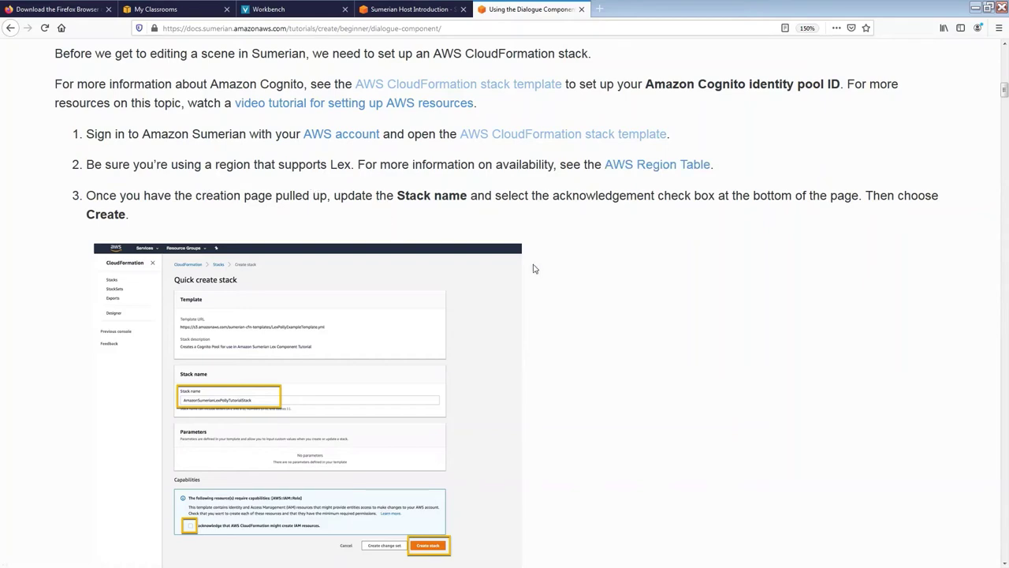
scroll(533, 269, "down", 2)
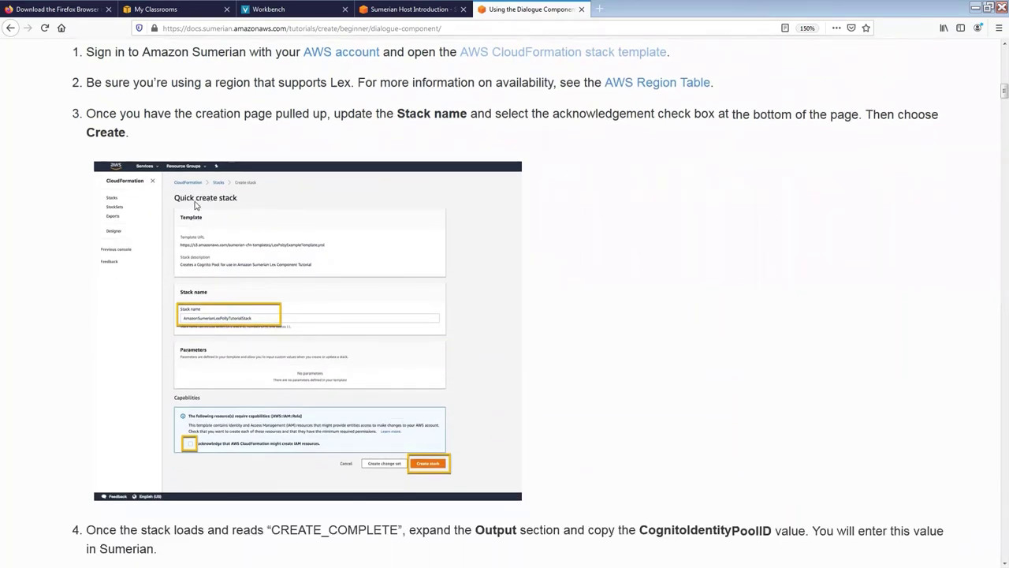
scroll(196, 206, "down", 4)
scroll(190, 229, "up", 2)
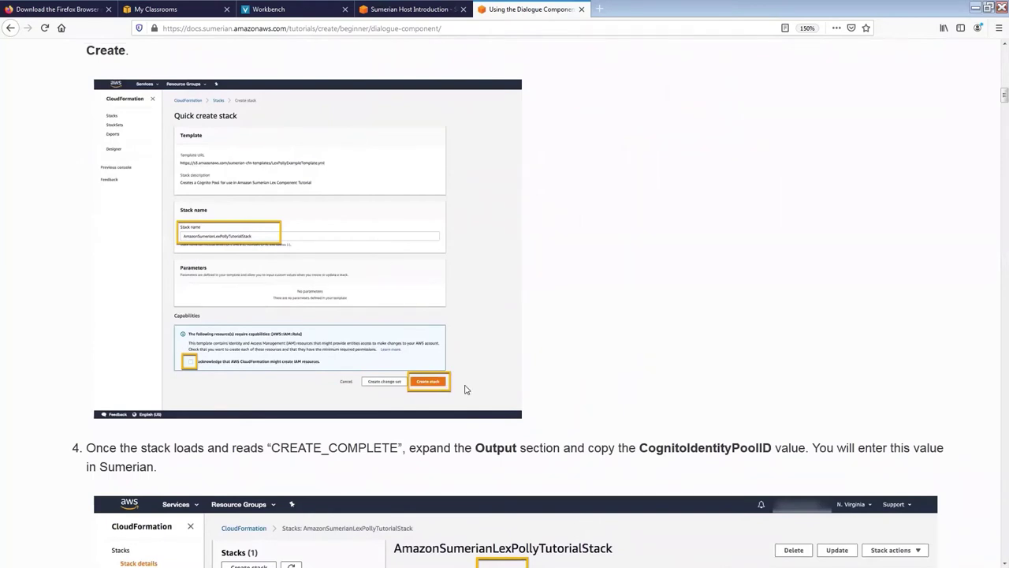
scroll(465, 389, "down", 6)
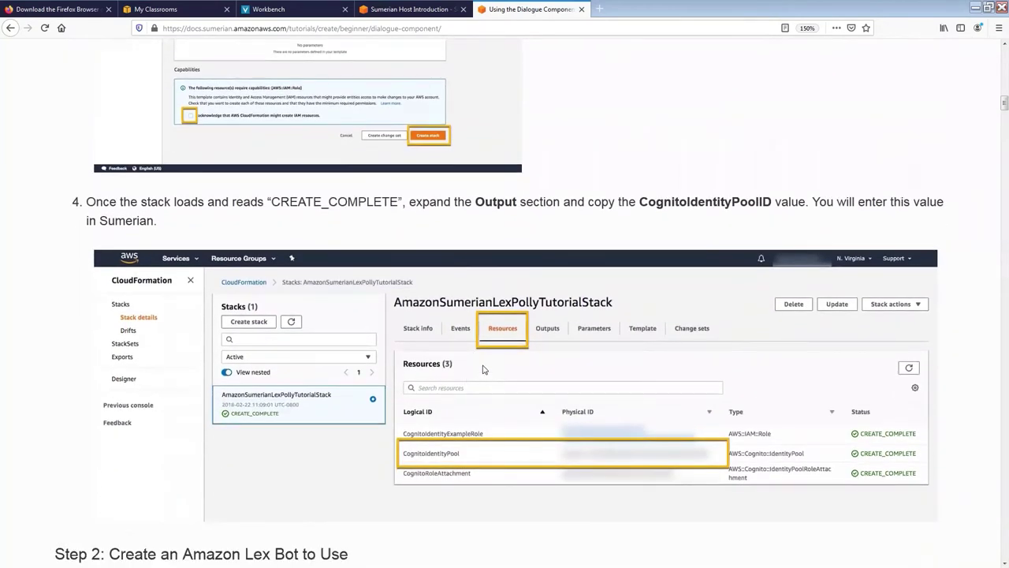
scroll(499, 384, "down", 2)
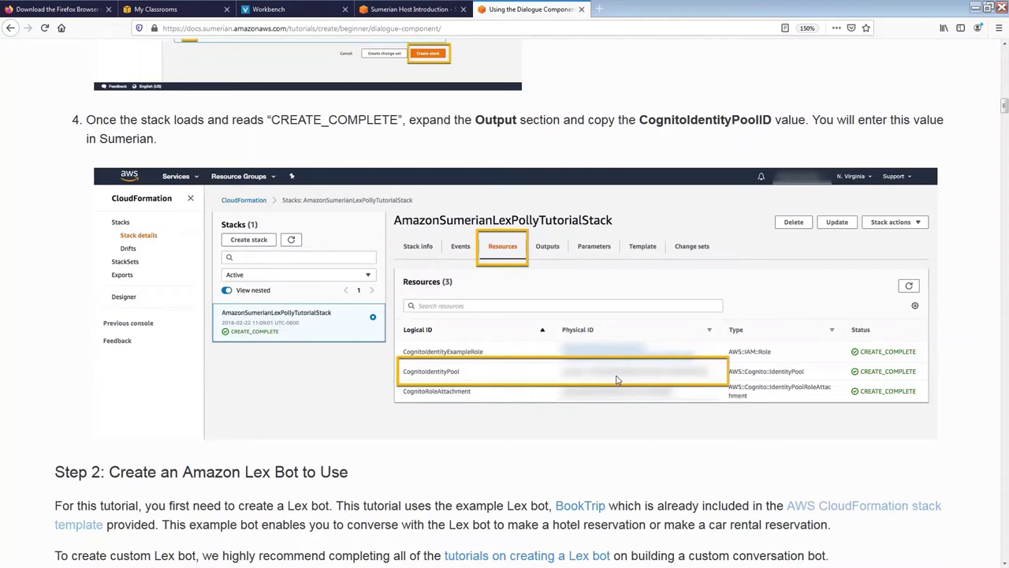
Step: Return to the Sumerian Host Introduction scene, collapse its AWS Configuration, and view the Point of Interest options in Cristine Hoodie's Host component
left_click(390, 8)
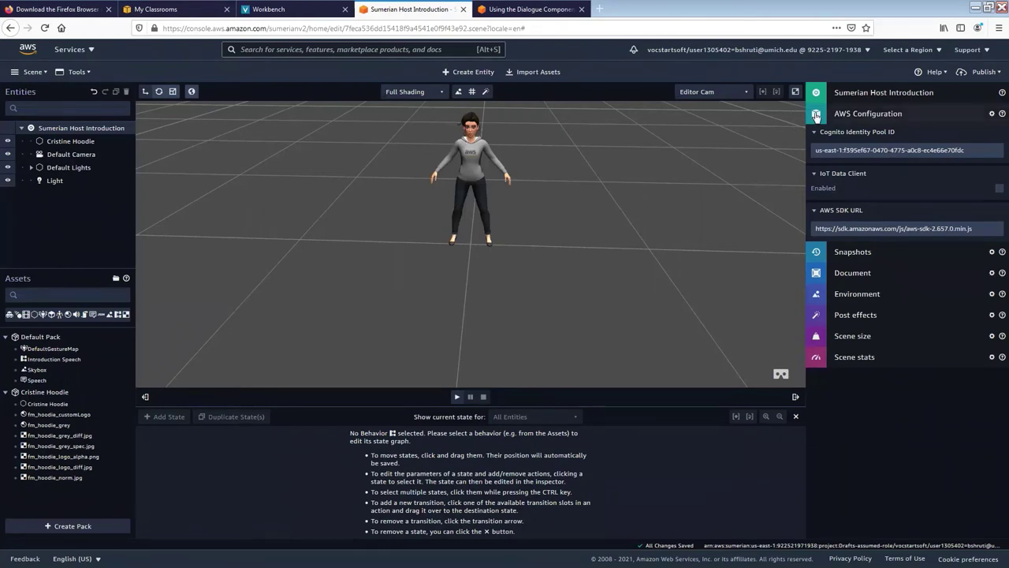
left_click(883, 113)
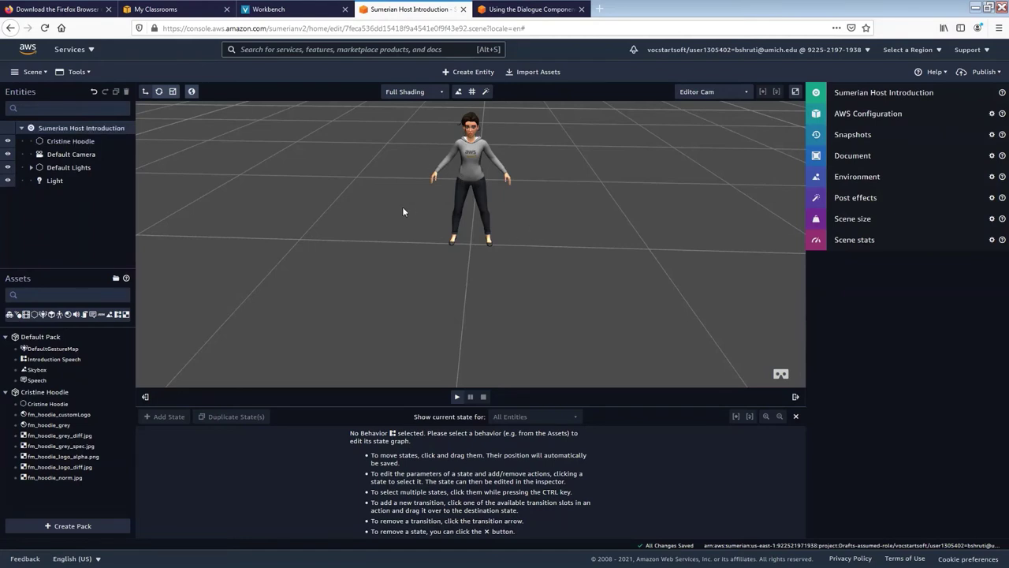
left_click(71, 142)
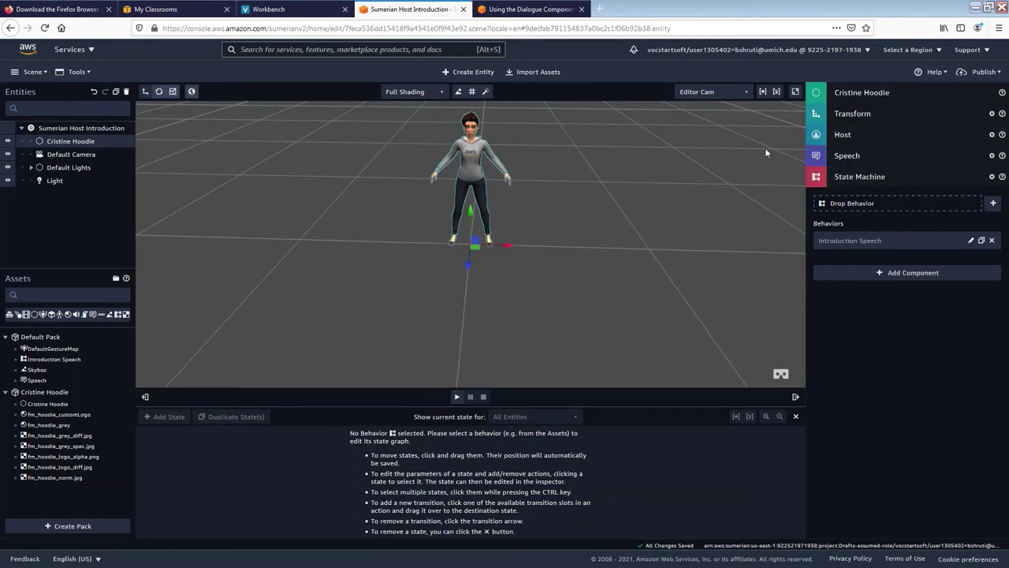
left_click(819, 139)
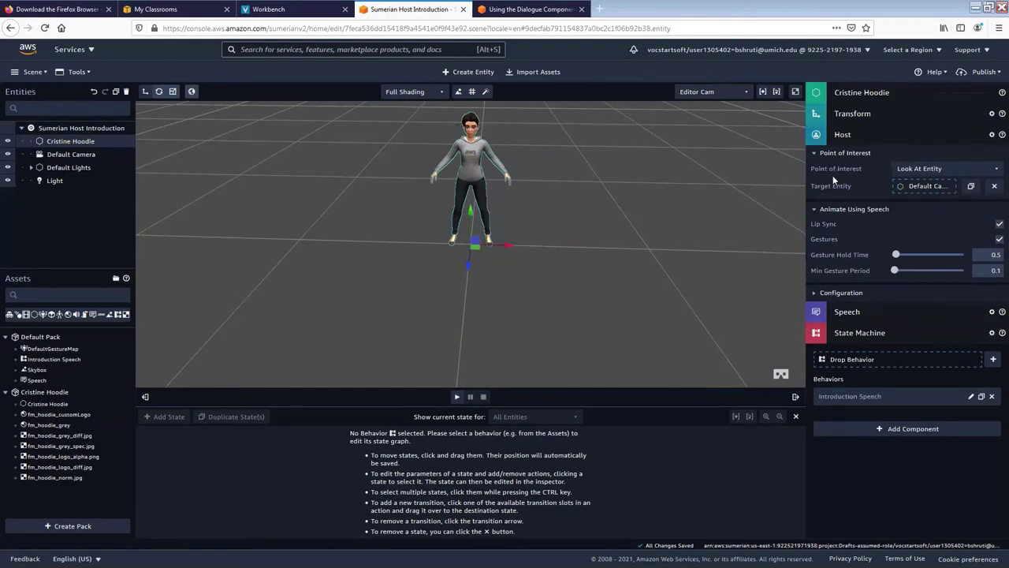
left_click(931, 169)
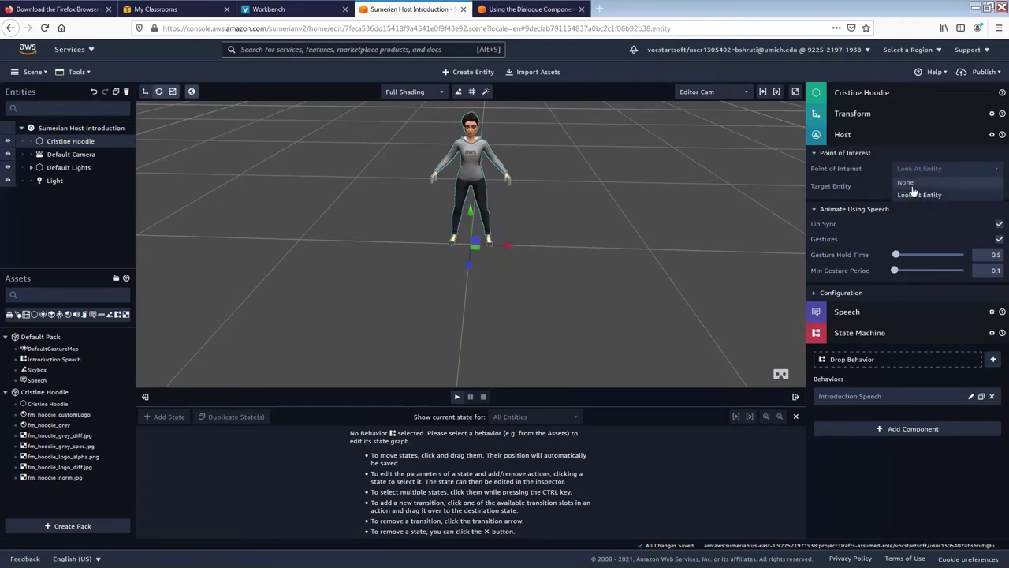
left_click(955, 171)
left_click(946, 170)
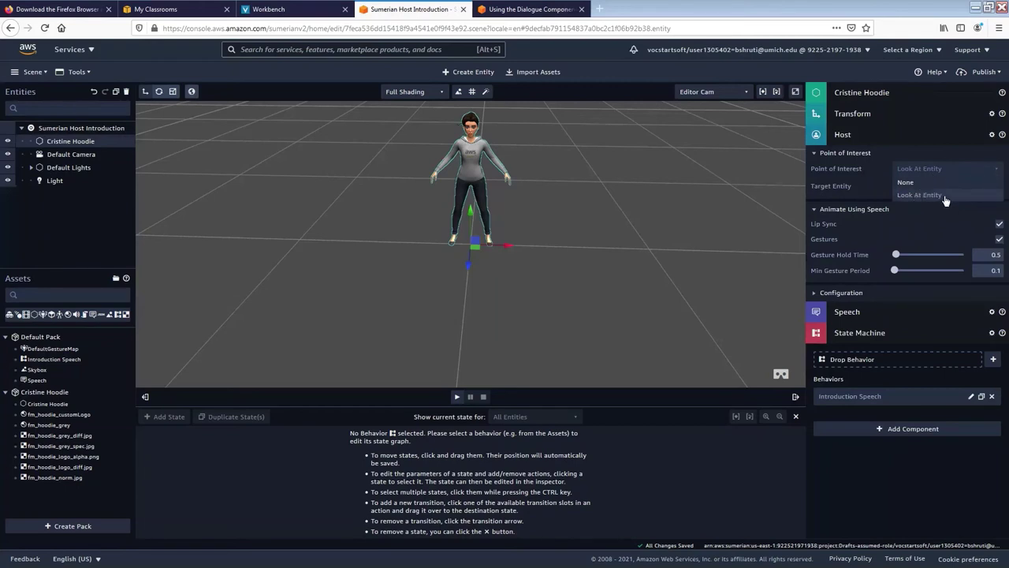
left_click(945, 171)
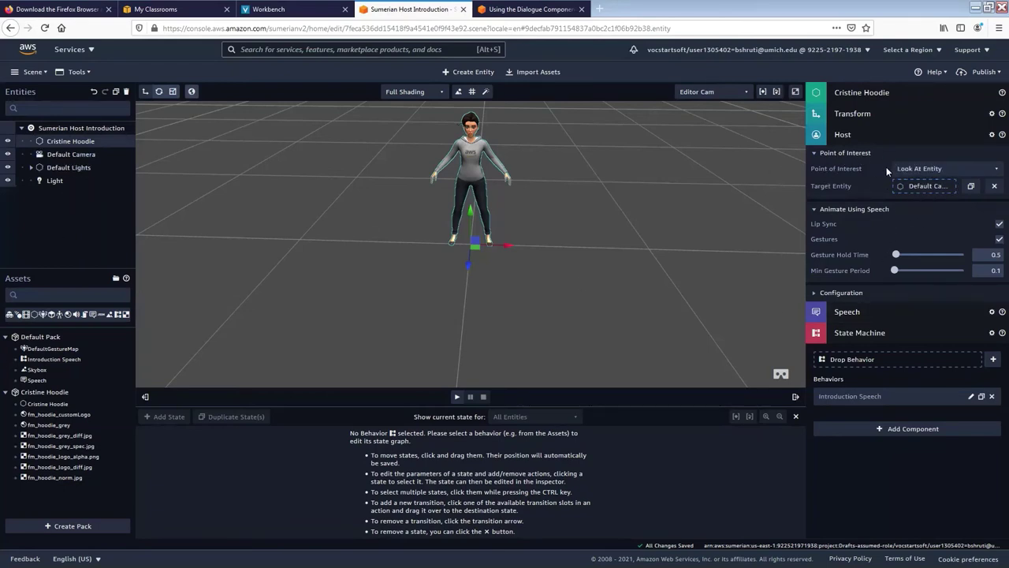
Step: Play the host scene and orbit around Cristine Hoodie to check where the host looks
left_click(457, 398)
left_click_drag(598, 226, 487, 180)
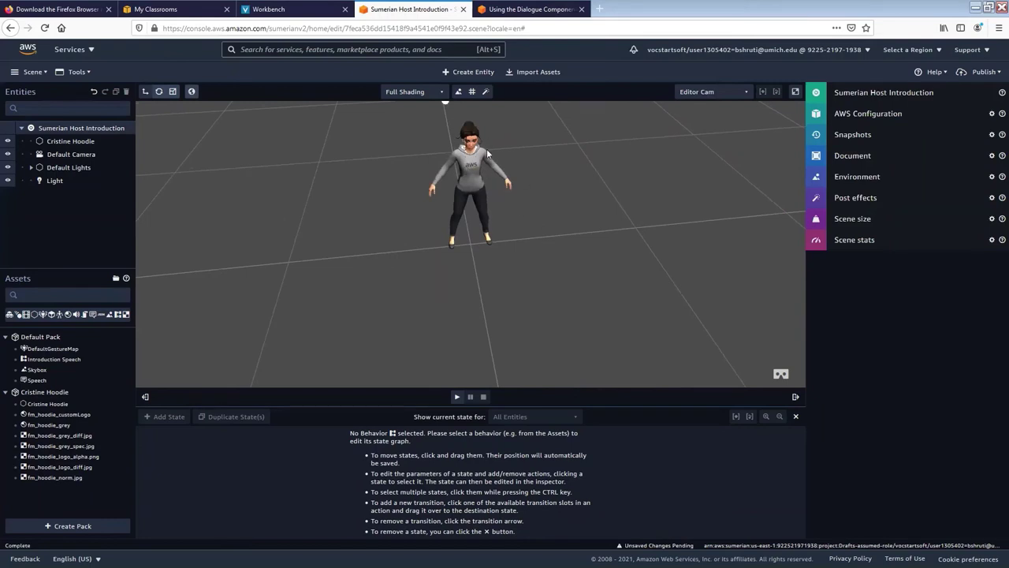
mouse_move(537, 219)
left_mouse_down()
mouse_move(536, 199)
mouse_move(556, 219)
mouse_move(481, 232)
mouse_move(535, 183)
mouse_move(528, 221)
left_mouse_up()
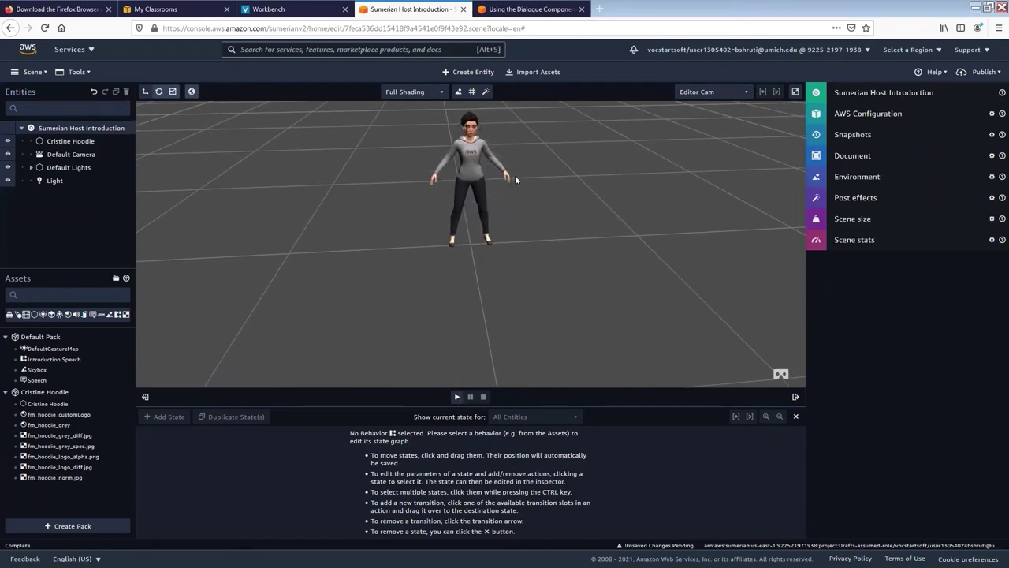
Step: Review Cristine Hoodie's Animate Using Speech settings, and view the Voice and Voice Engine options in the Speech component without changing them
left_click(73, 140)
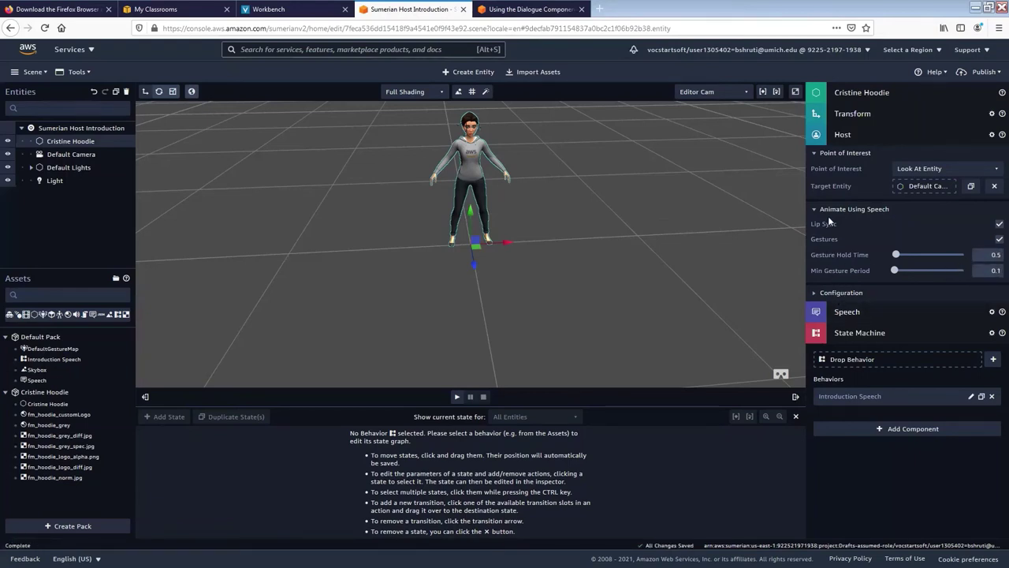
left_click(816, 140)
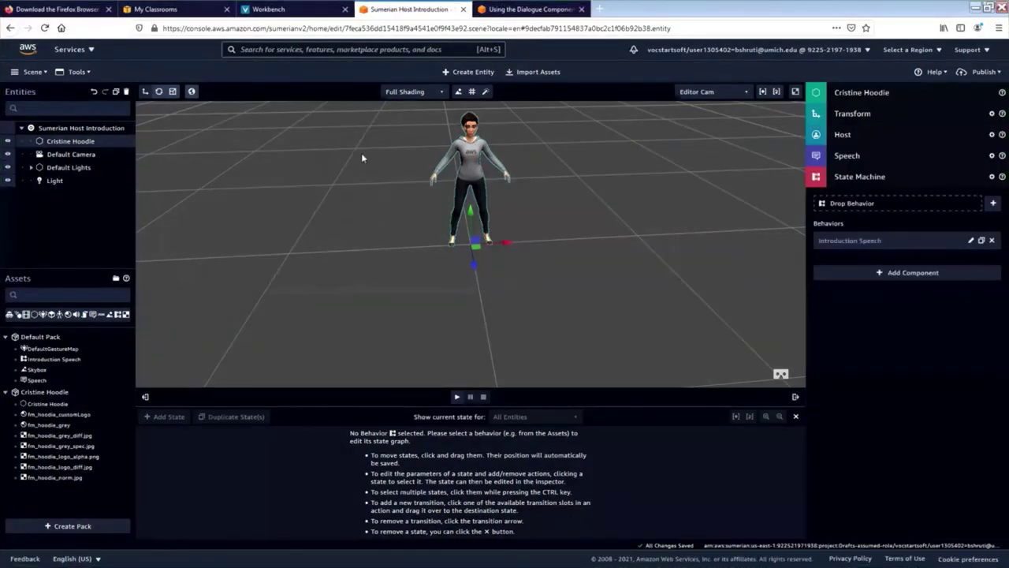
left_click(817, 156)
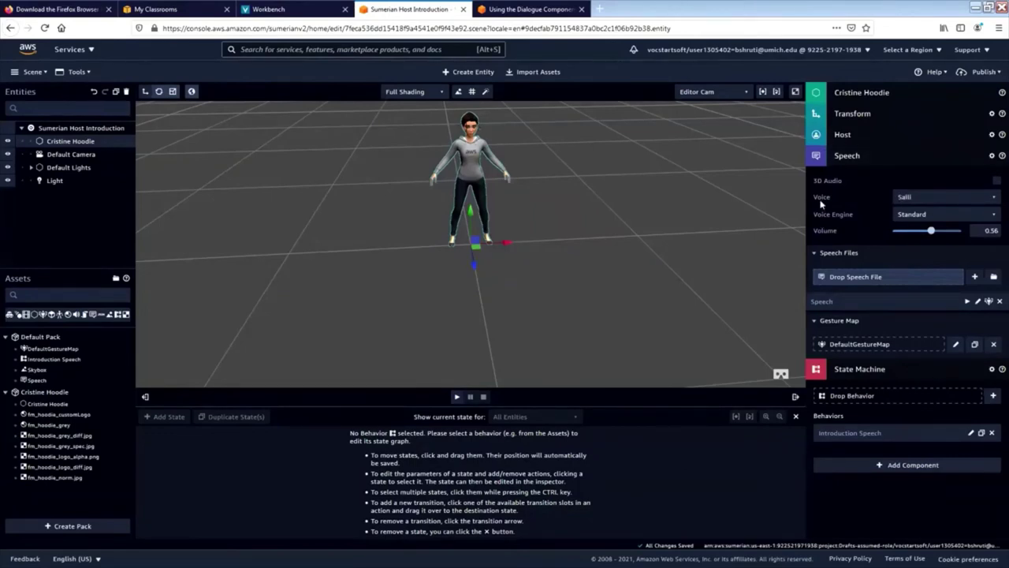
left_click(906, 197)
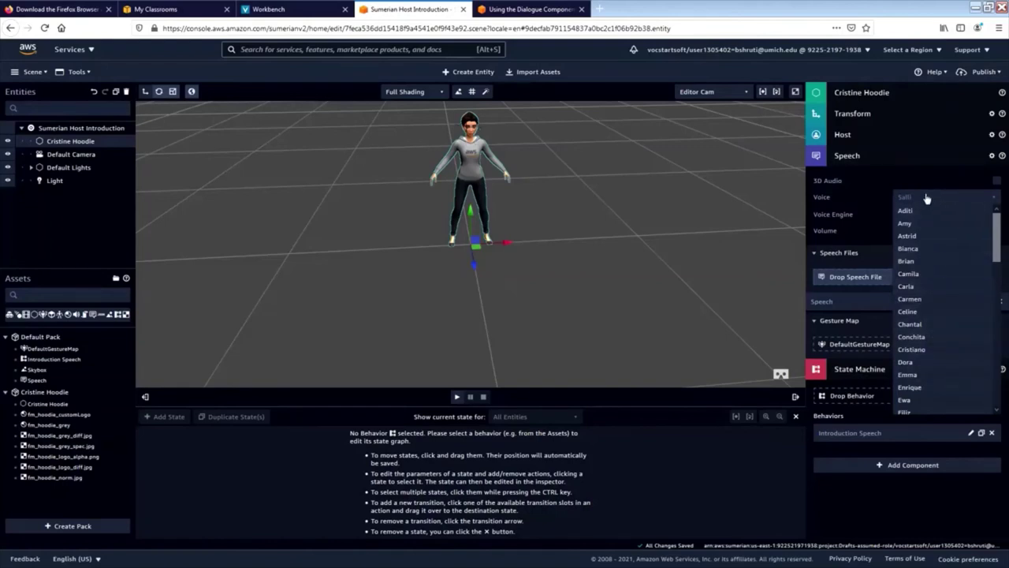
mouse_move(994, 233)
left_mouse_down()
mouse_move(994, 284)
mouse_move(994, 234)
left_mouse_up()
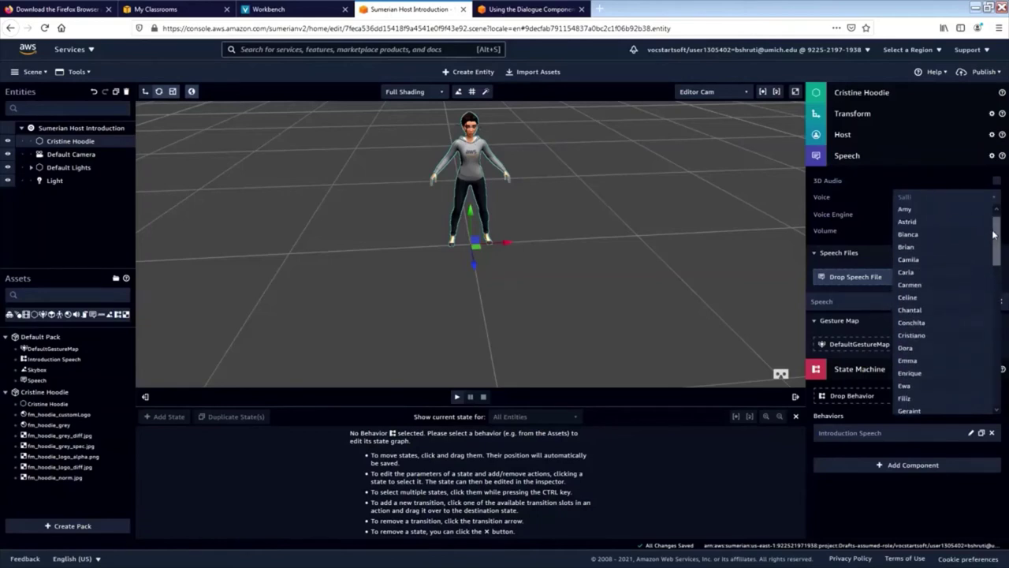
left_click(924, 201)
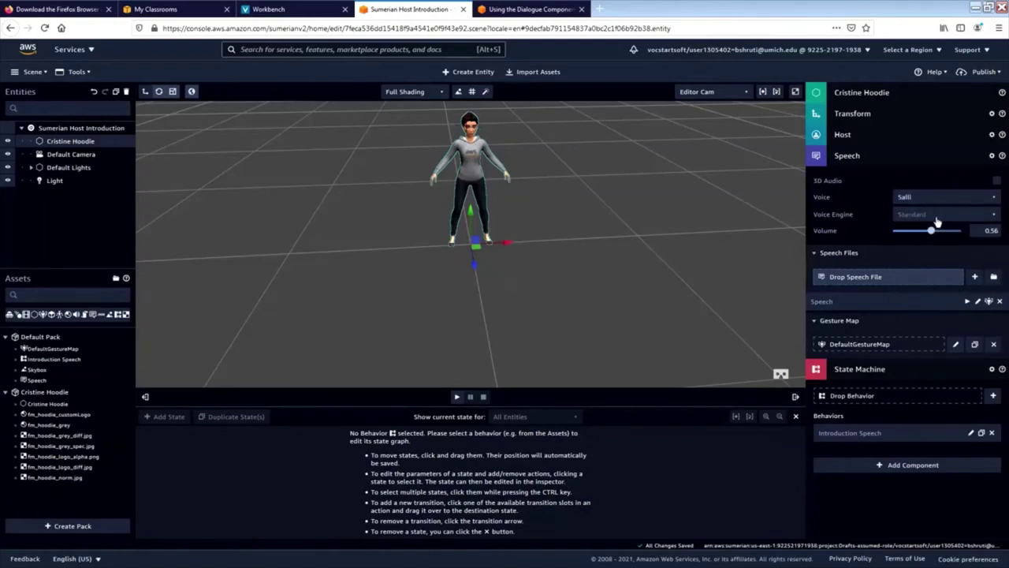
left_click(940, 220)
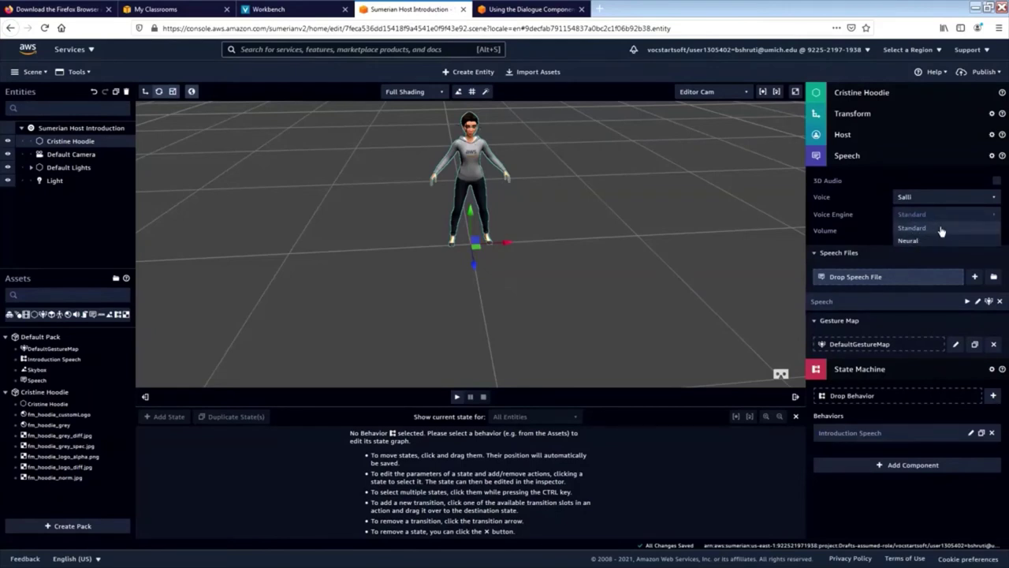
left_click(940, 228)
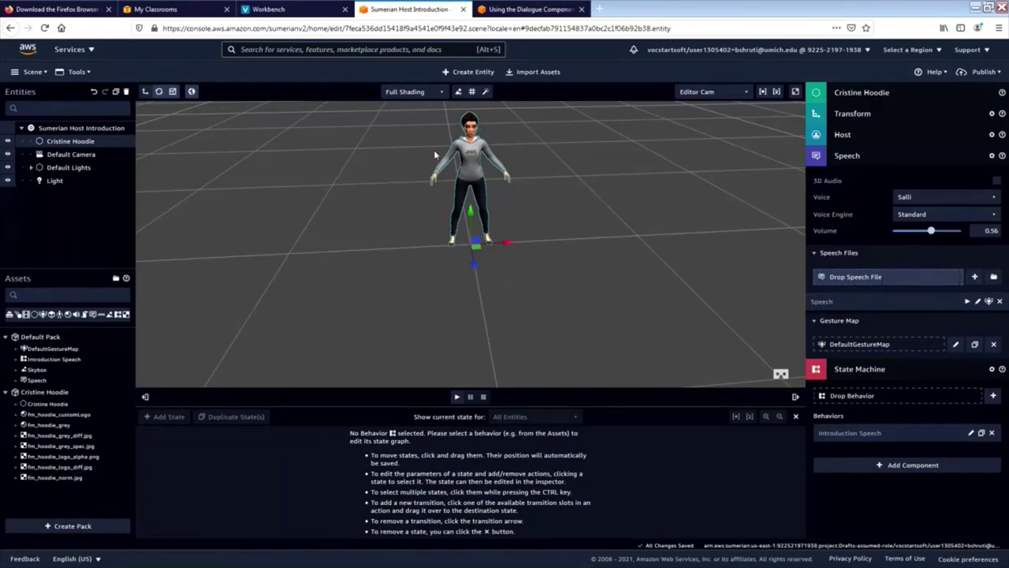
Step: Open the Speech document in the Text Editor and read the lines the host speaks
left_click(80, 72)
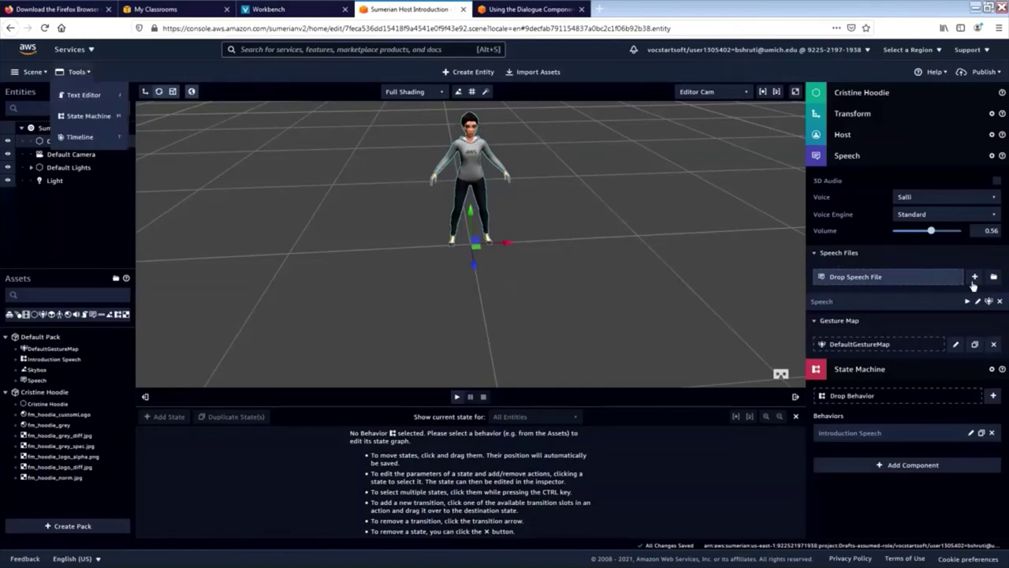
left_click(85, 95)
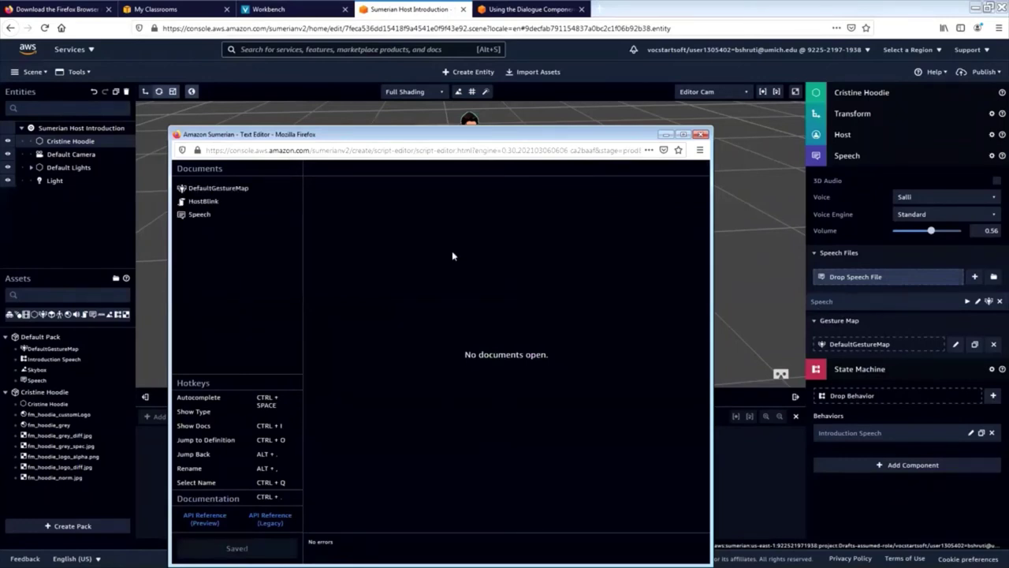
left_click(199, 214)
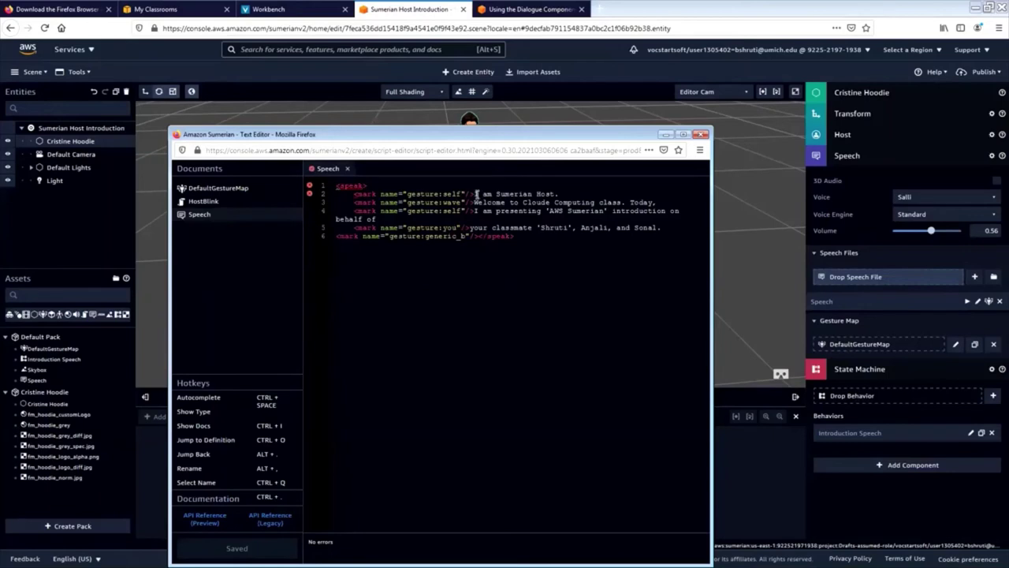
left_click_drag(473, 194, 657, 203)
left_click_drag(498, 212, 611, 215)
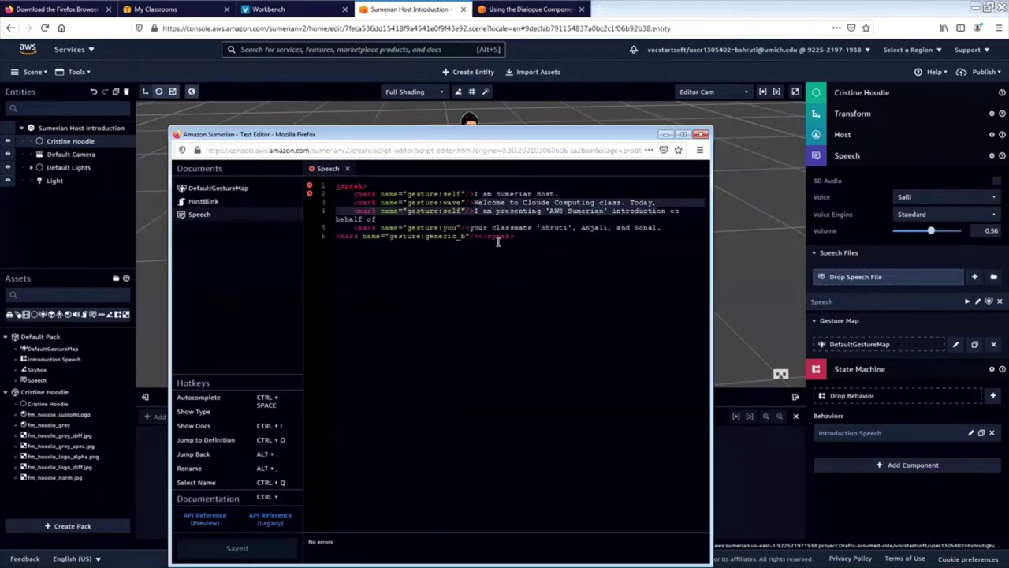
Step: Examine the self, wave, you and generic_b gesture marks in the Speech document
double_click(430, 201)
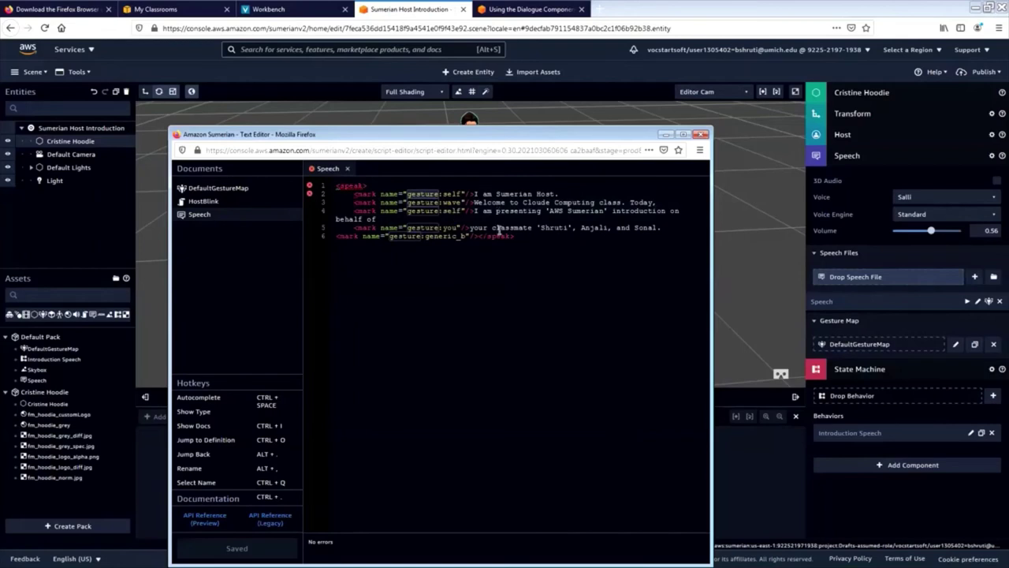
left_click(447, 194)
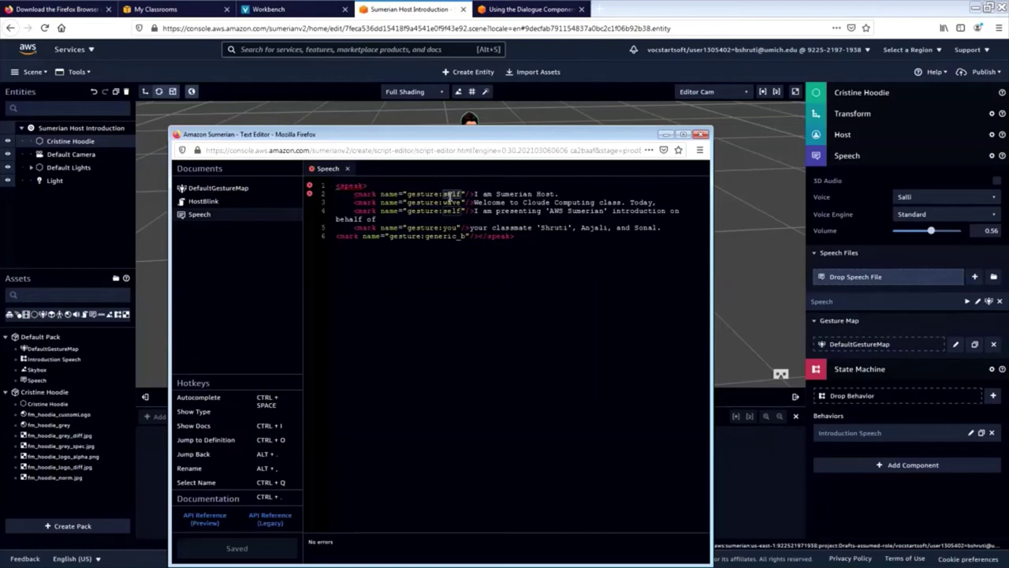
left_click(452, 202)
left_click(455, 228)
left_click(479, 236)
Step: Open DefaultGestureMap in the Text Editor, compare it with the Speech document's marks, and examine the words mapped to its gestures
left_click(215, 190)
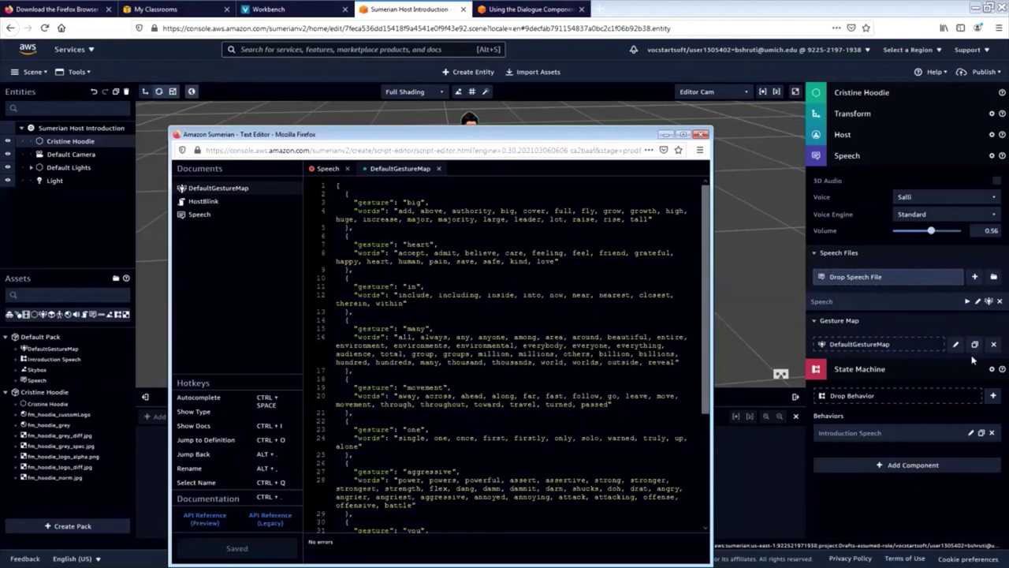
left_click(902, 352)
left_click(224, 214)
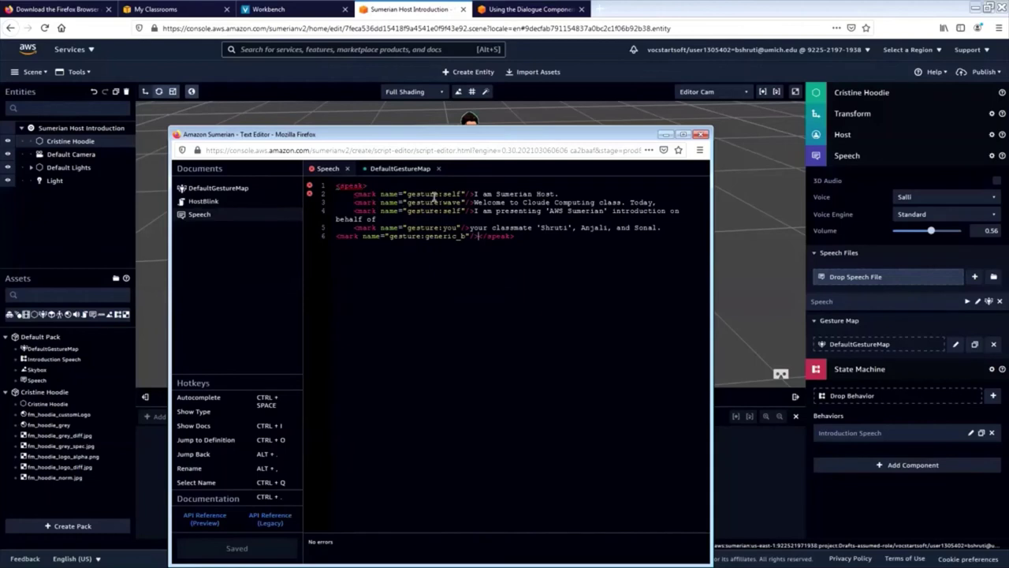
left_click(250, 189)
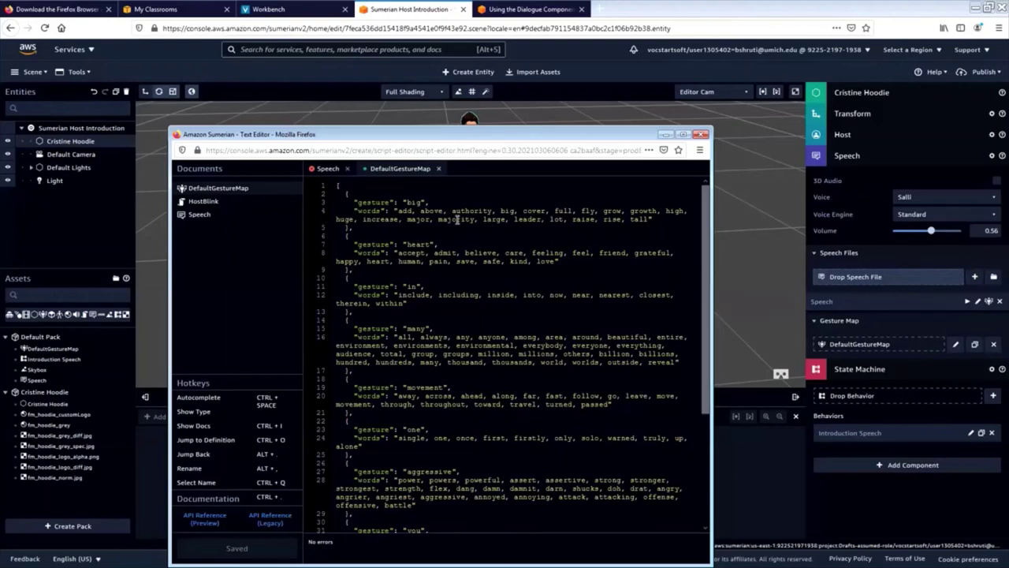
double_click(417, 203)
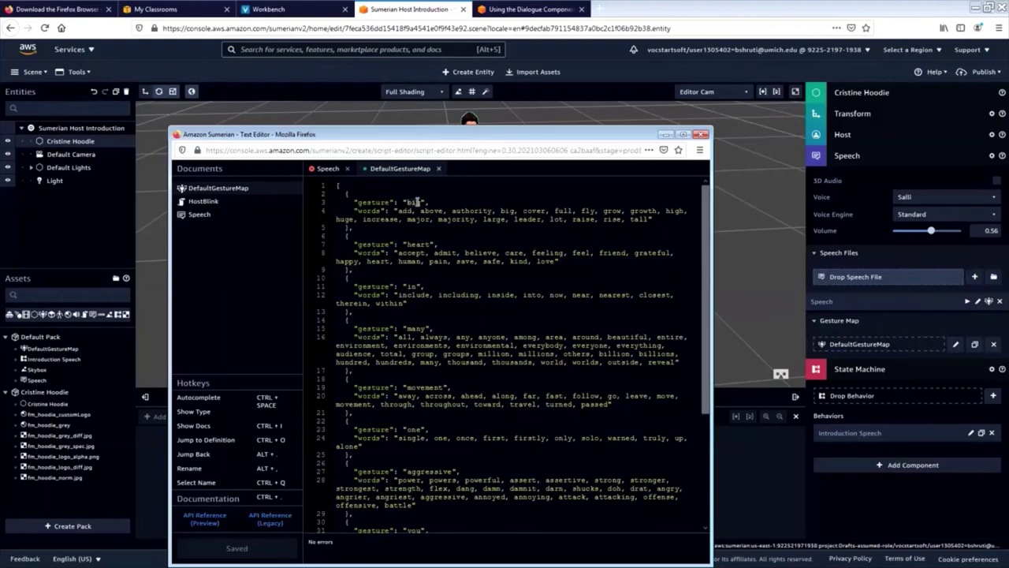
left_click(416, 245)
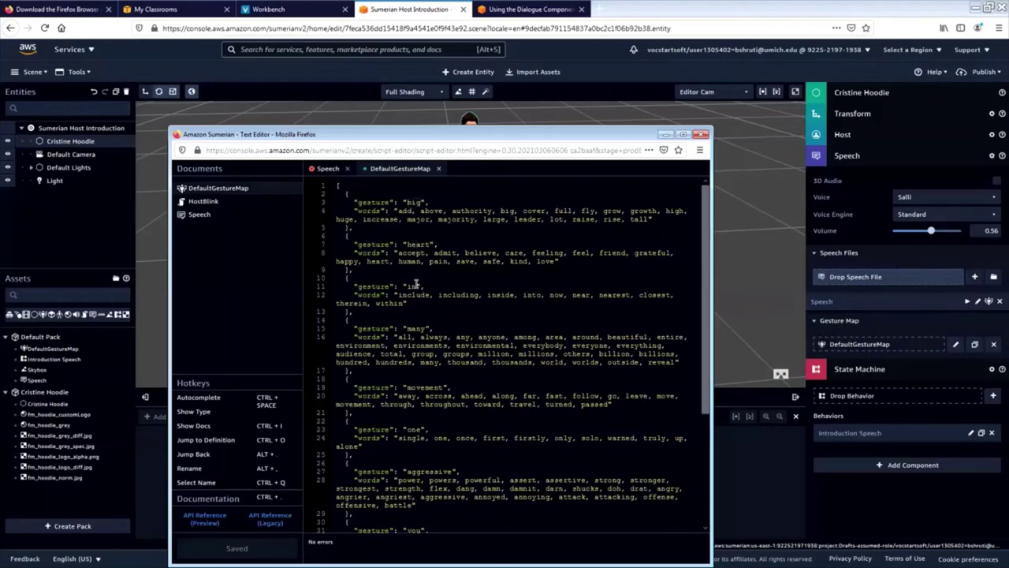
Step: Examine the remaining gesture words in DefaultGestureMap, compare them with the Speech document, and close the Text Editor
left_click(416, 328)
scroll(418, 363, "down", 3)
scroll(410, 367, "down", 1)
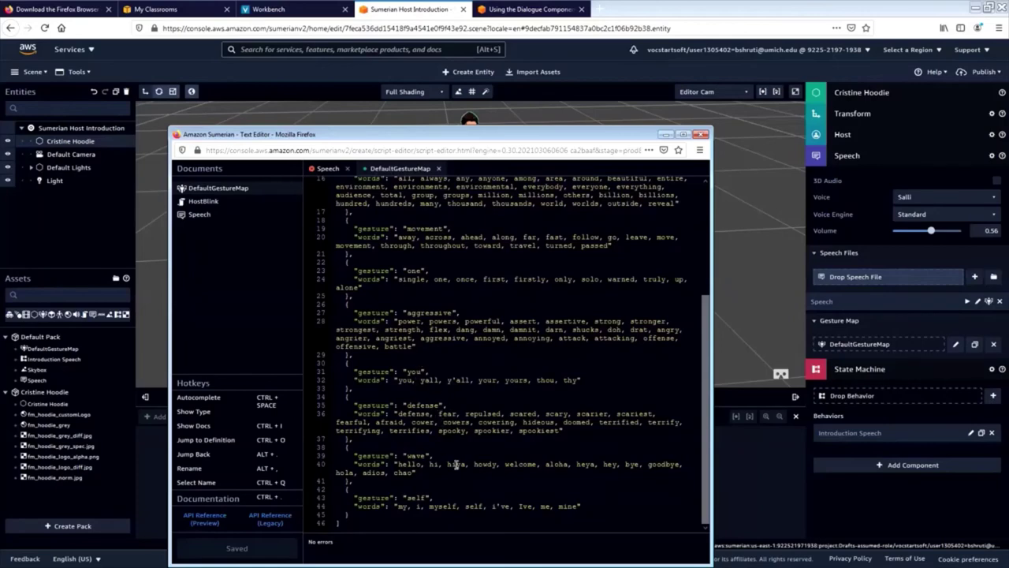
scroll(459, 365, "up", 5)
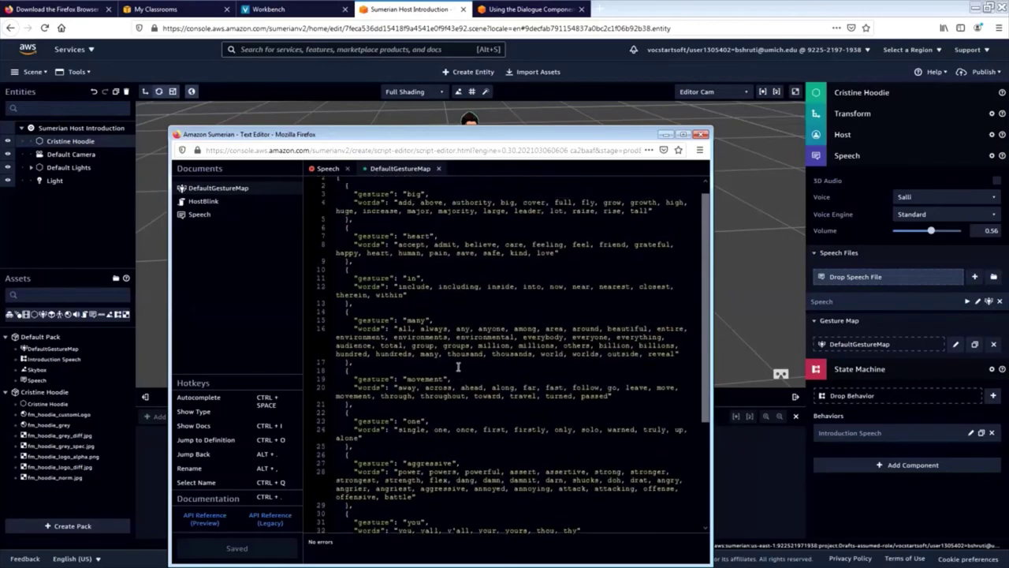
left_click(209, 216)
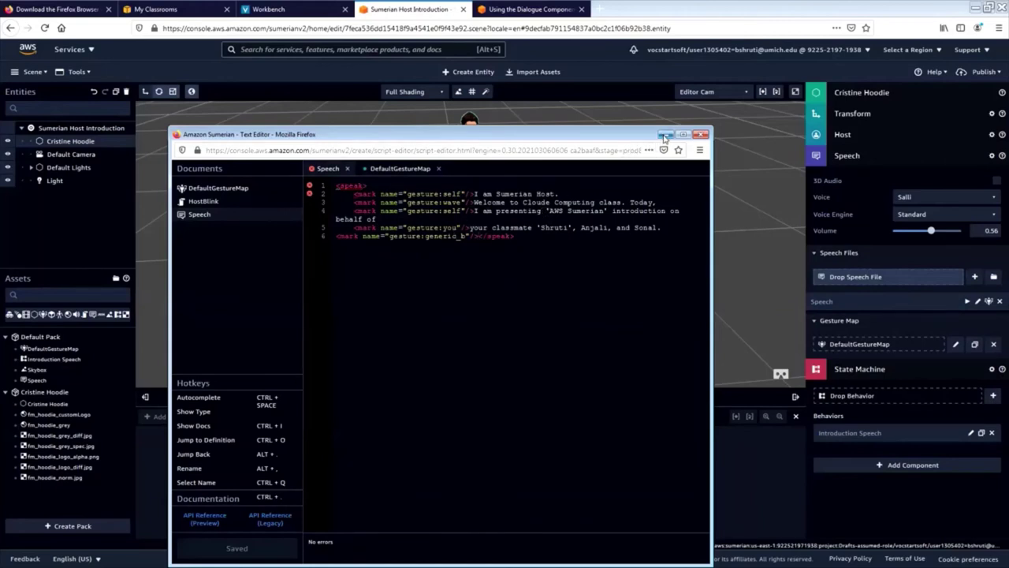
left_click(700, 135)
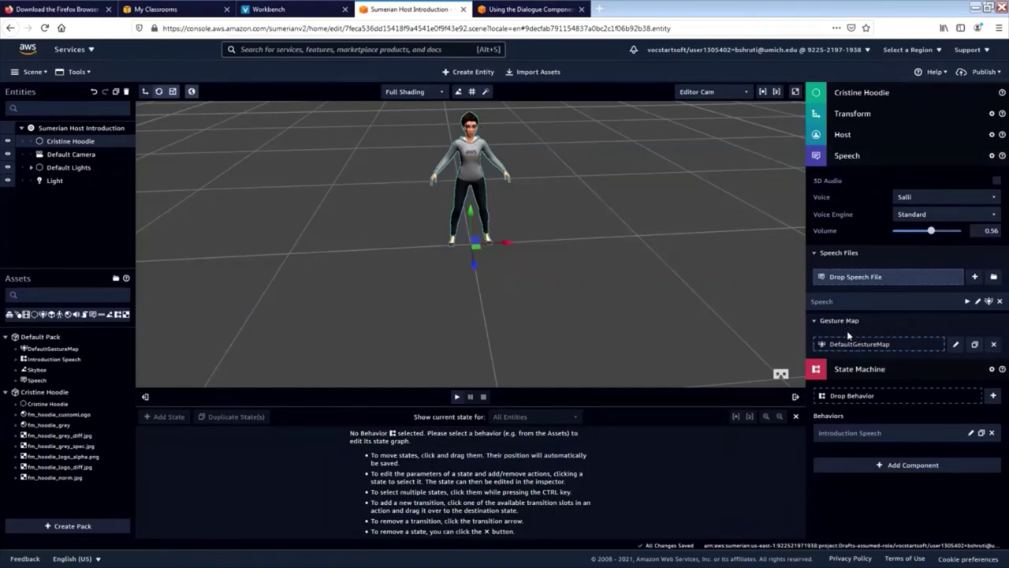
Step: Open Cristine Hoodie's Introduction Speech behavior and enlarge its state graph to examine the AWS SDK, Wait and Start Speech states
left_click(819, 159)
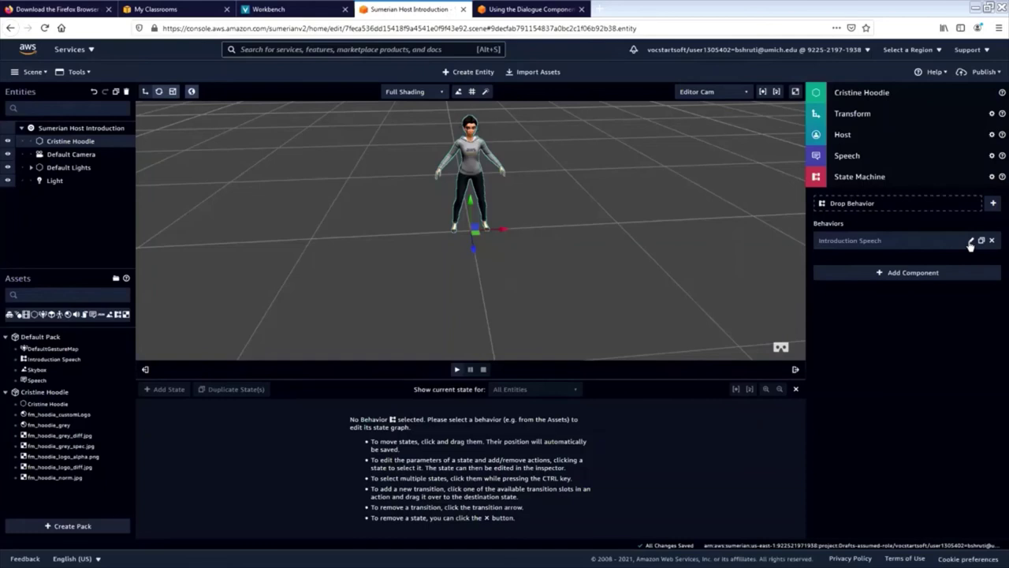
left_click(917, 239)
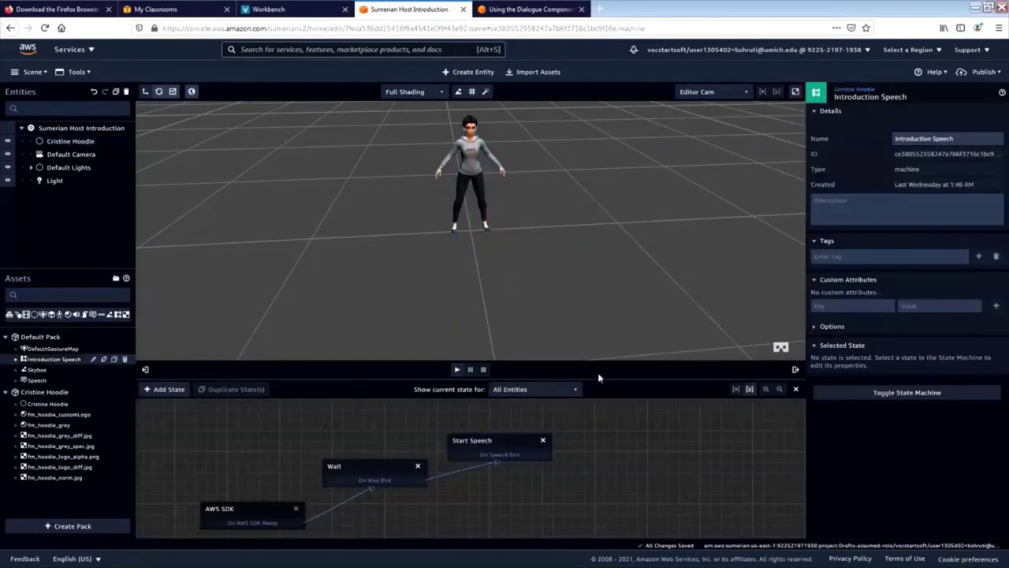
left_click_drag(597, 324, 592, 295)
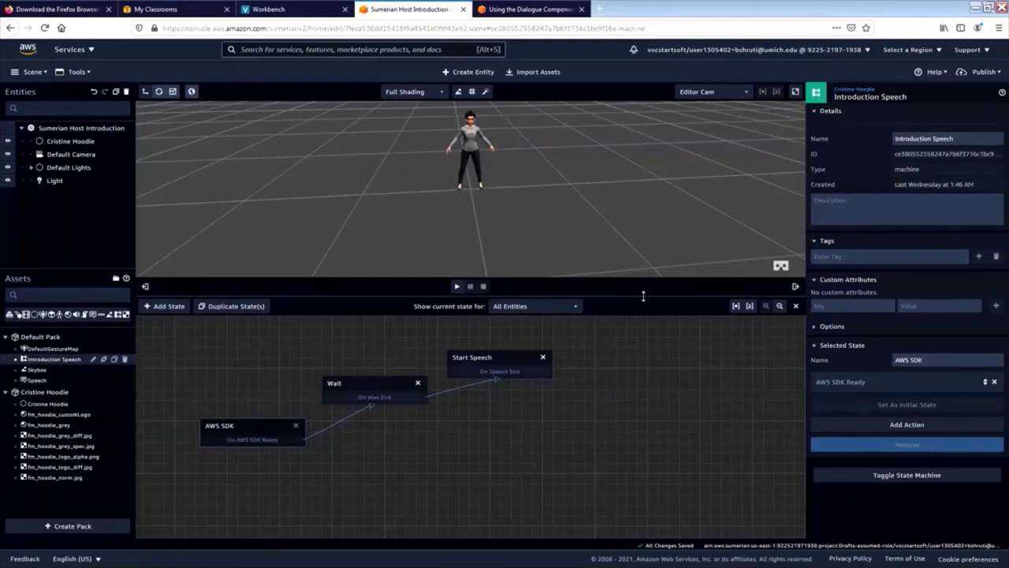
left_click_drag(644, 279, 643, 264)
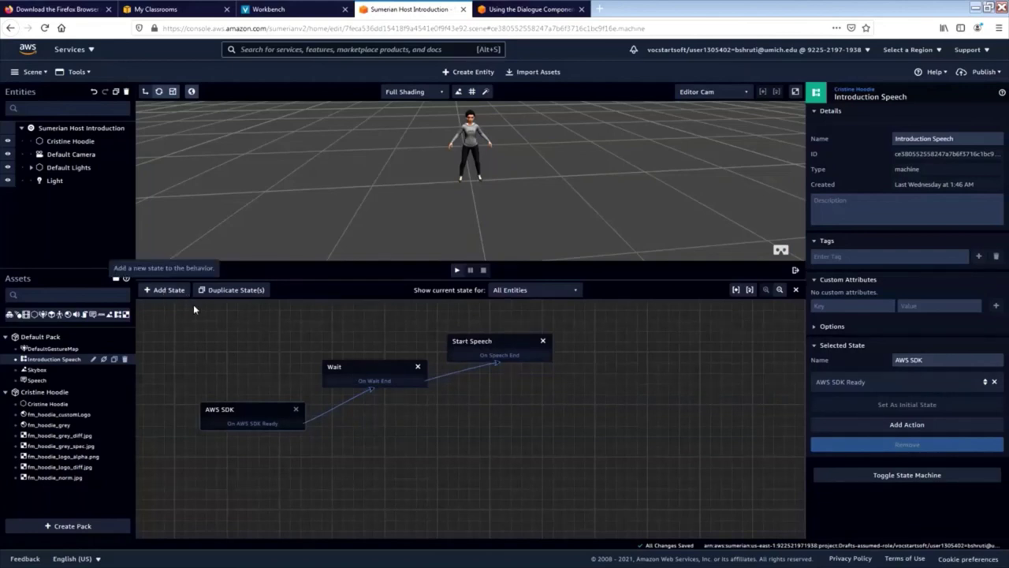
Step: Add a state beside the existing ones in the Introduction Speech behavior and name it Start Speech 2
left_click(162, 290)
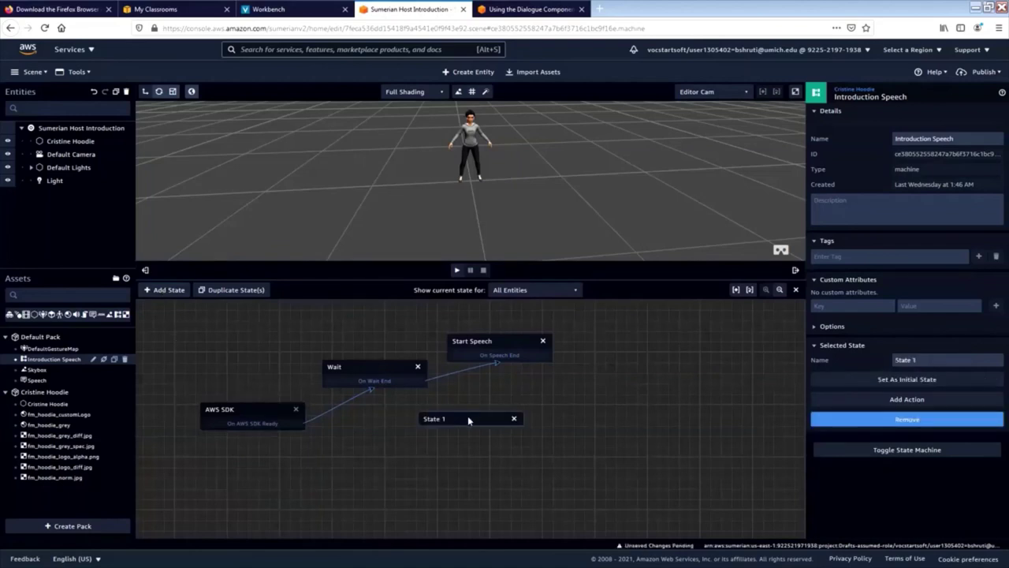
left_click_drag(468, 416, 611, 392)
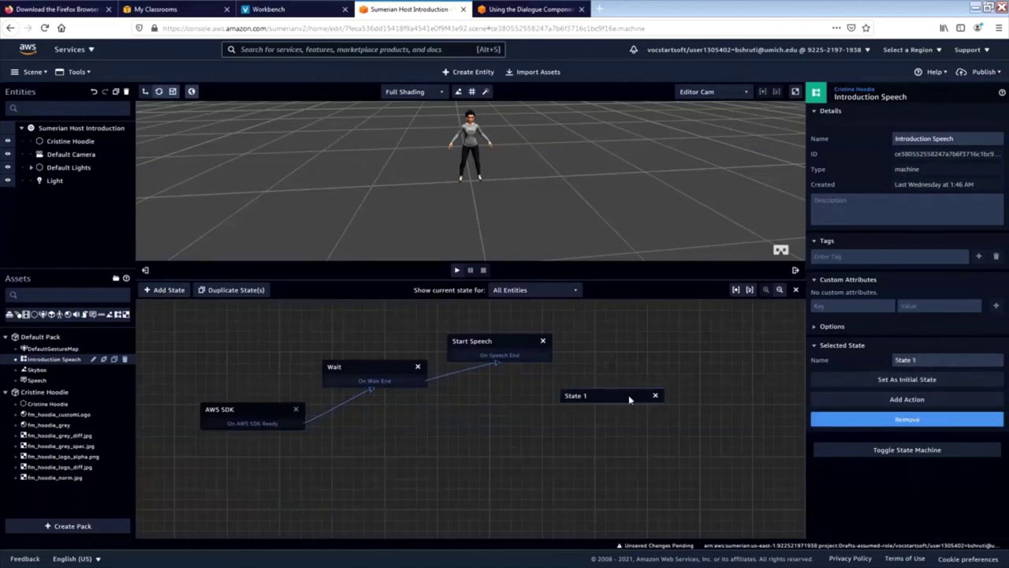
left_click(906, 359)
key("ctrl+a")
type("Start Speech")
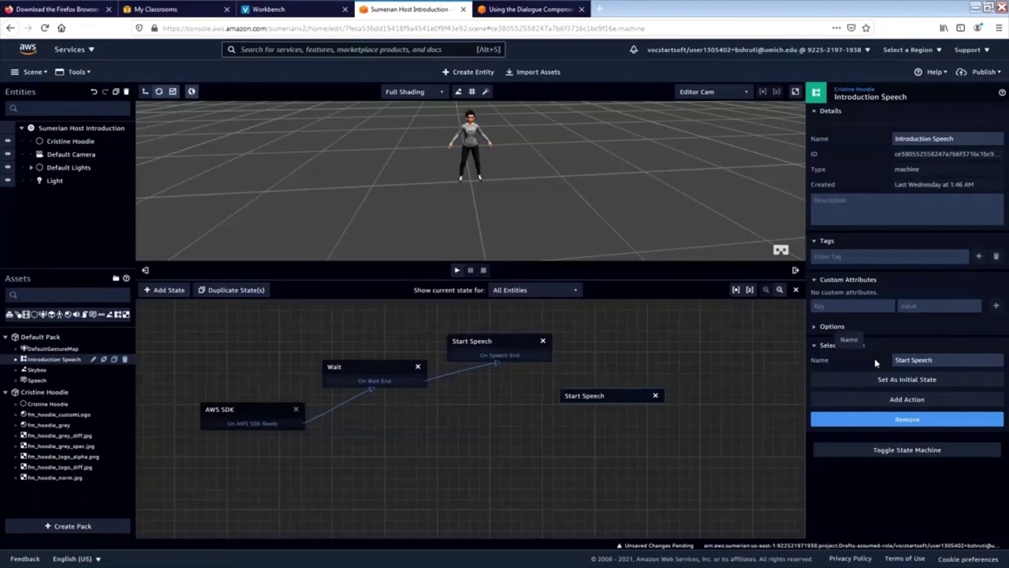
type(" 2")
left_click_drag(897, 359, 938, 360)
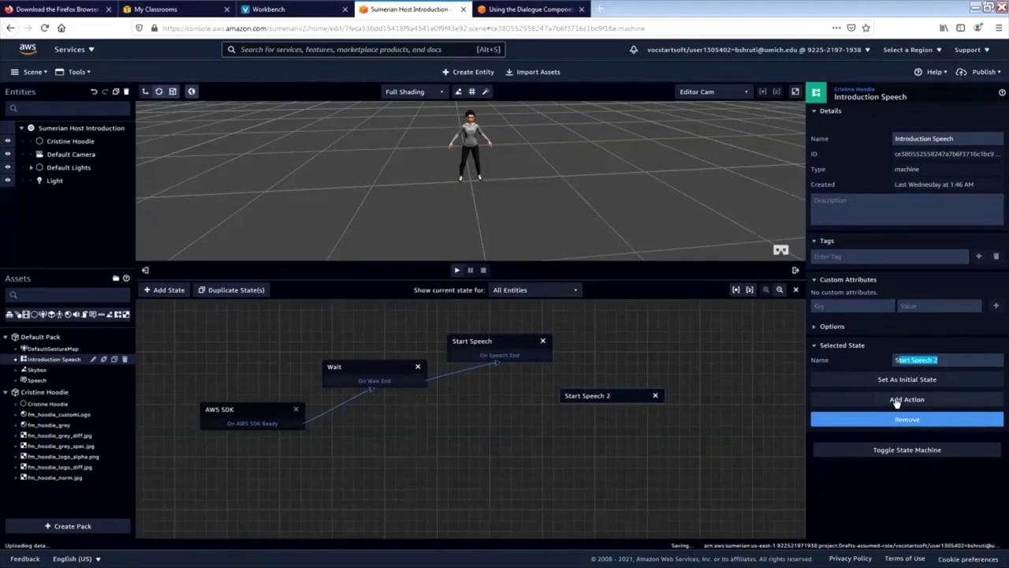
Step: Add the Start Speech action to the Start Speech 2 state
left_click(896, 401)
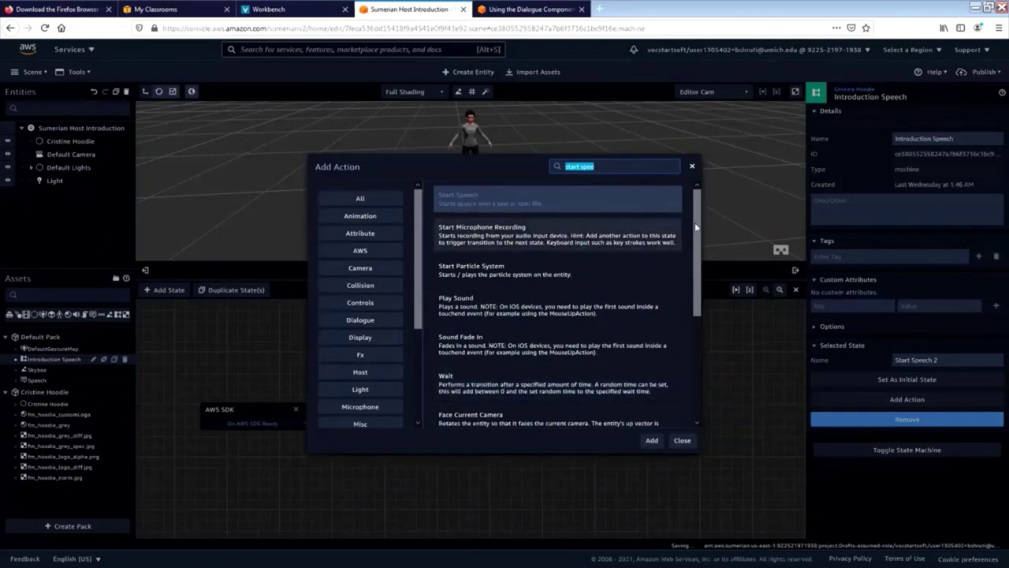
scroll(696, 314, "down", 3)
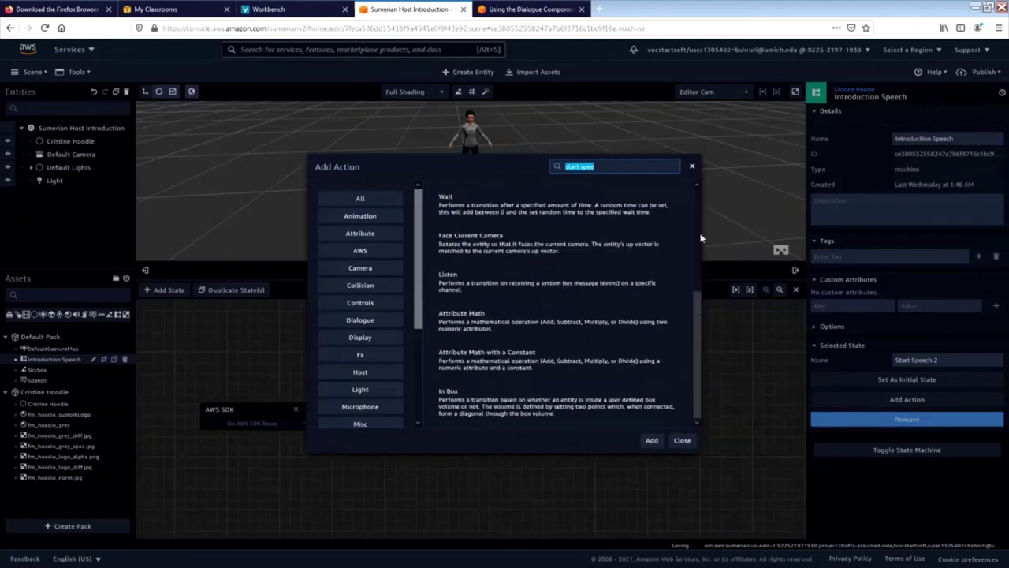
scroll(701, 229, "up", 3)
scroll(508, 218, "up", 1)
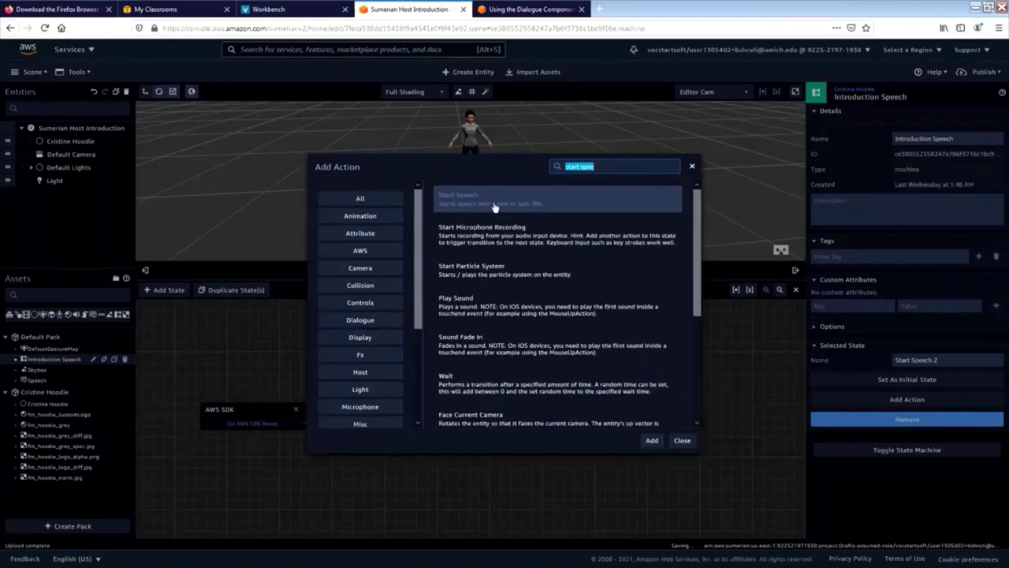
left_click(494, 207)
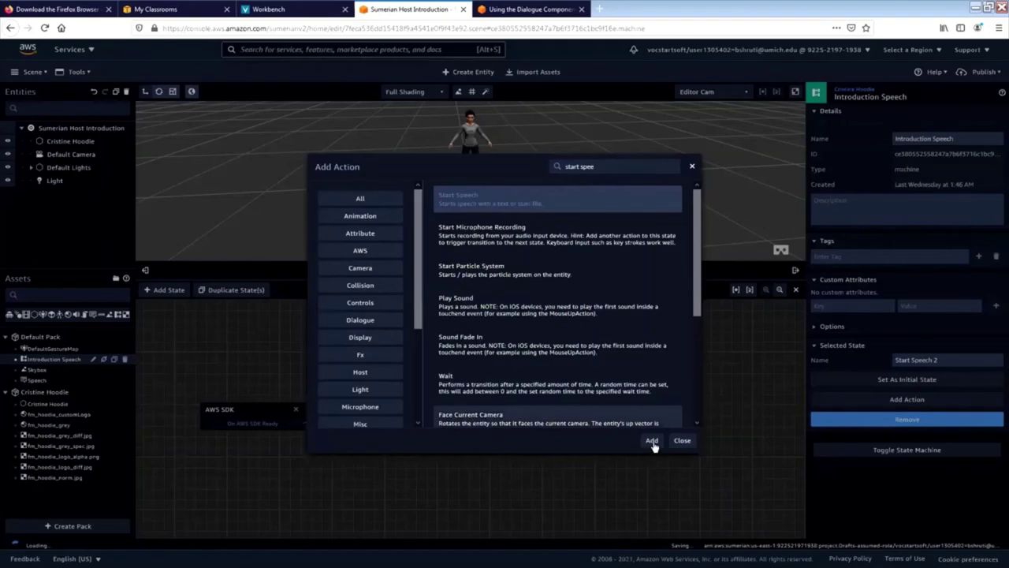
left_click(652, 440)
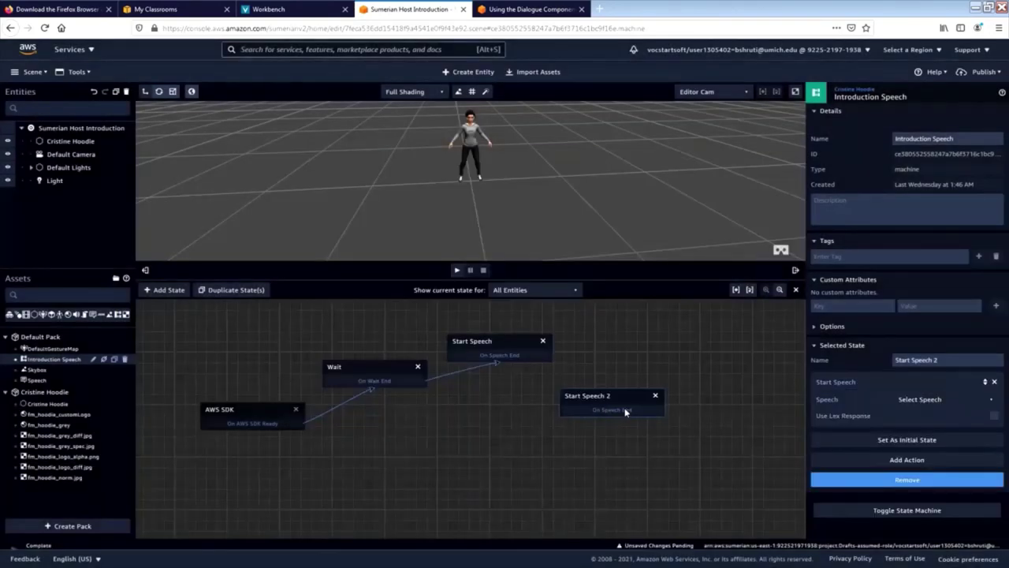
Step: Move the Start Speech 2 state further from the others, and remove it from the Introduction Speech behavior
left_click_drag(652, 394, 693, 371)
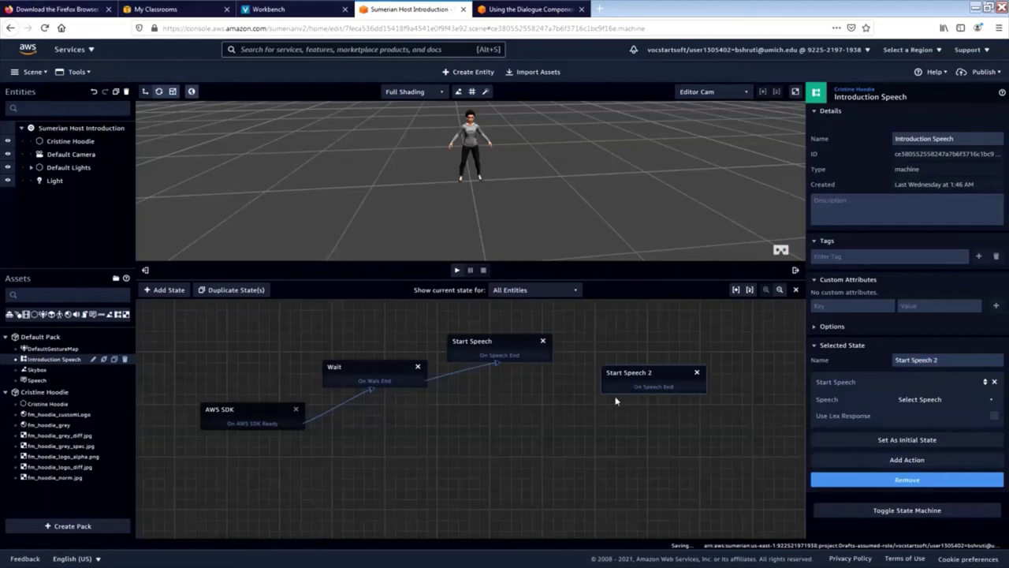
left_click_drag(616, 402, 599, 405)
left_click(696, 372)
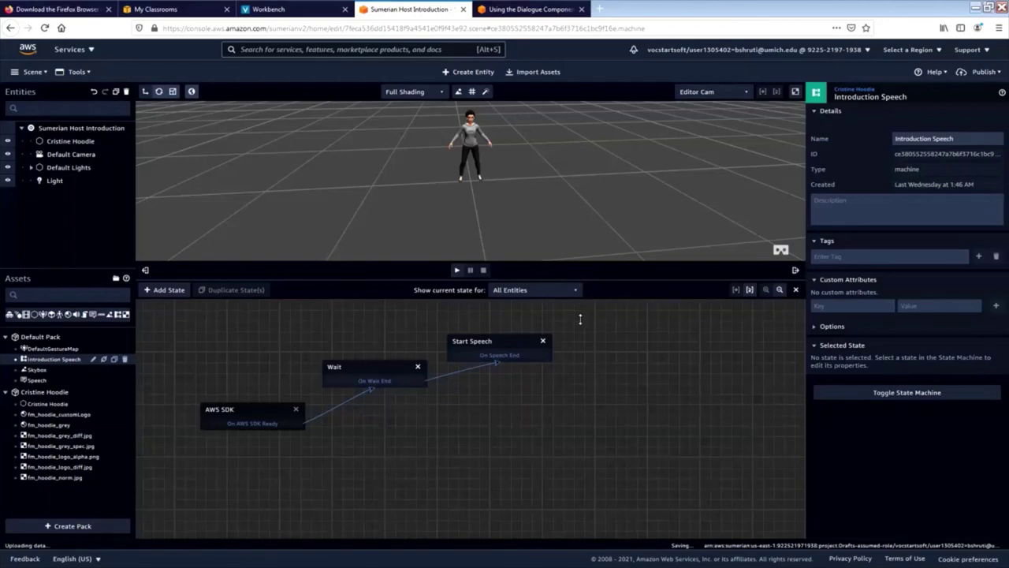
Step: Deselect the Introduction Speech behavior to return to the scene's own settings, and enlarge the 3D viewport
left_click_drag(580, 318, 581, 323)
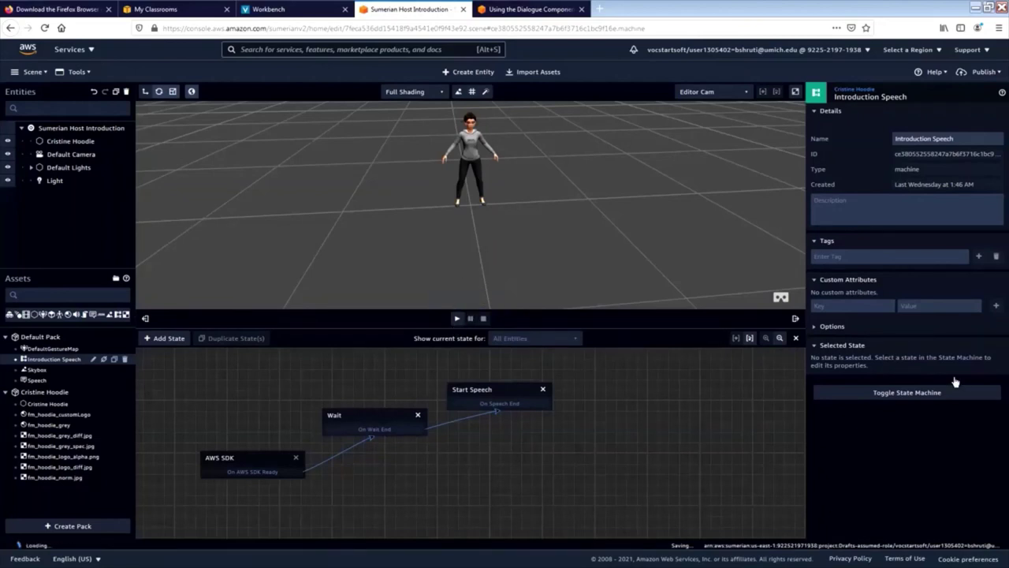
left_click(499, 144)
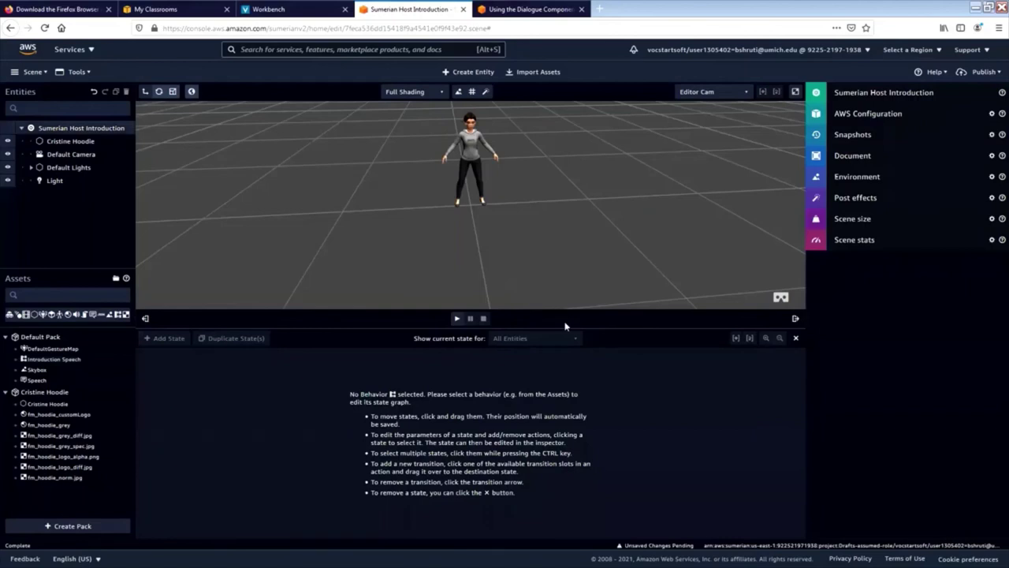
left_click_drag(564, 325, 566, 349)
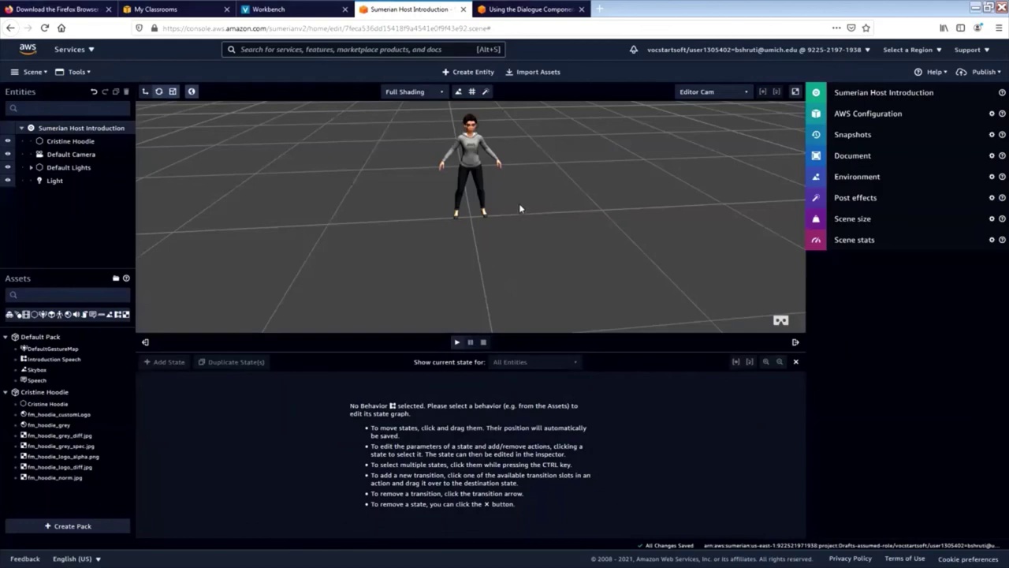
left_click_drag(520, 207, 520, 195)
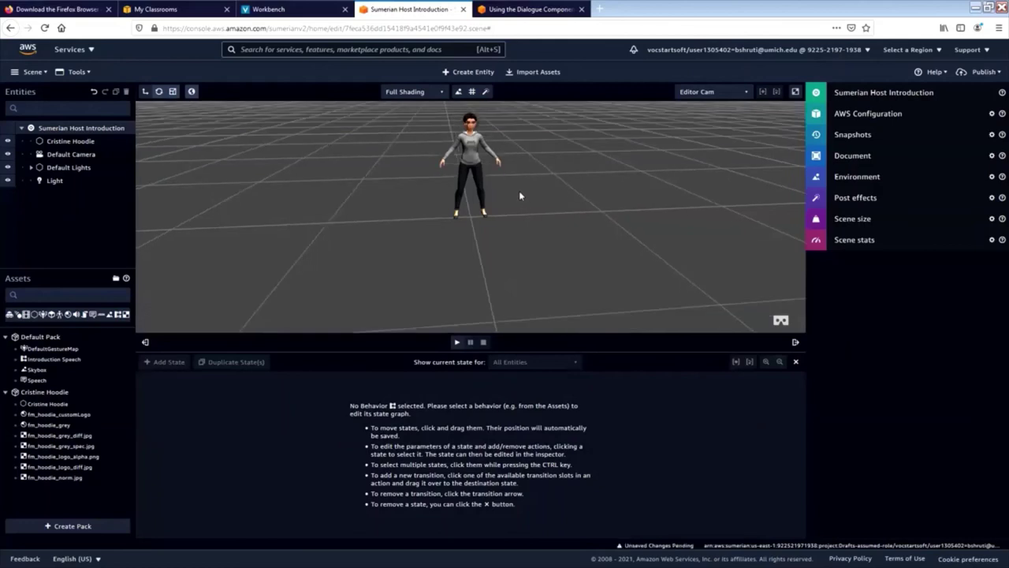